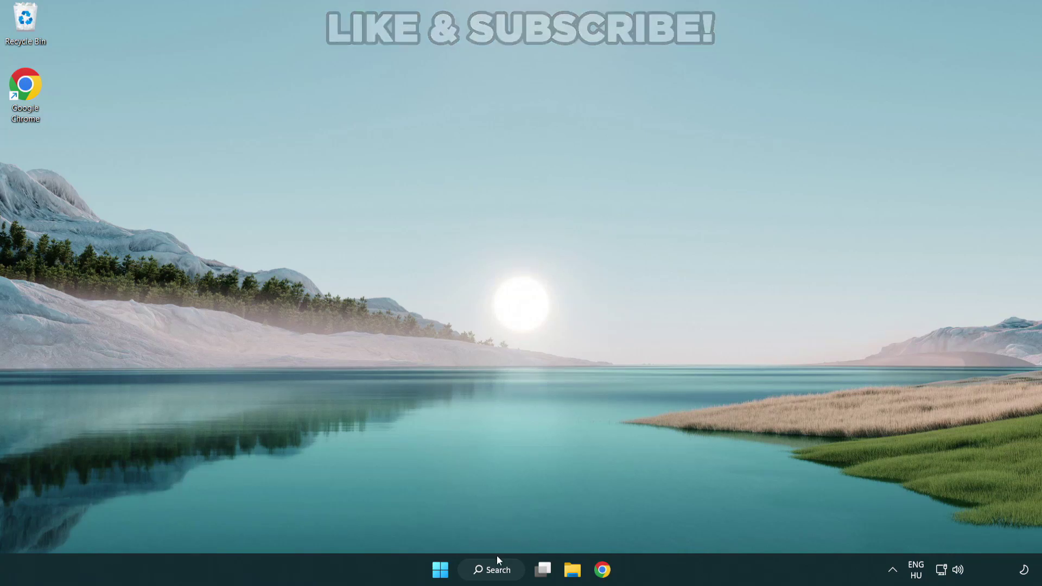
- Search Windows for 'device manager' so Device Manager shows as the best match
click(504, 576)
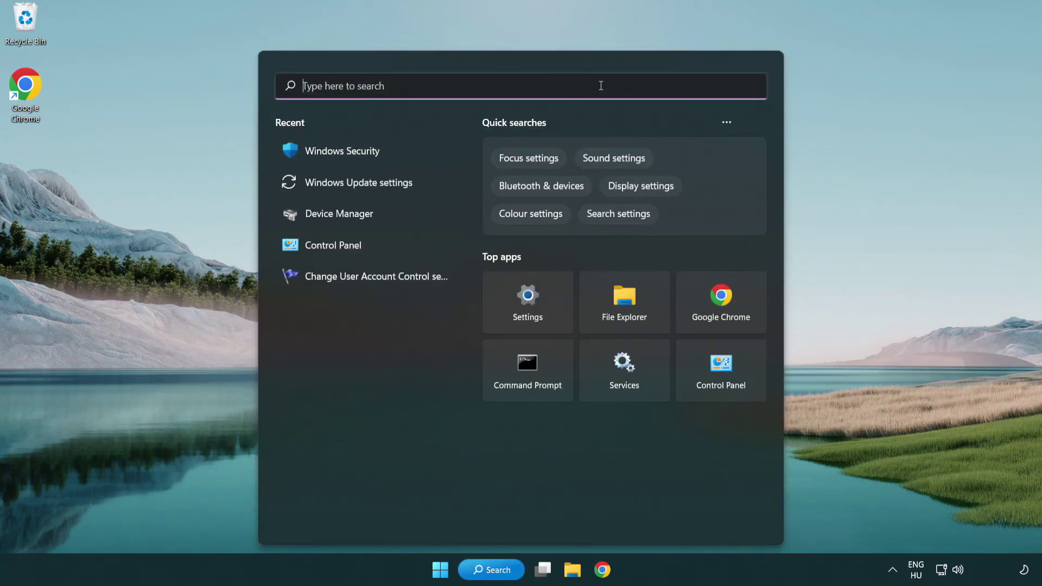
text(device m)
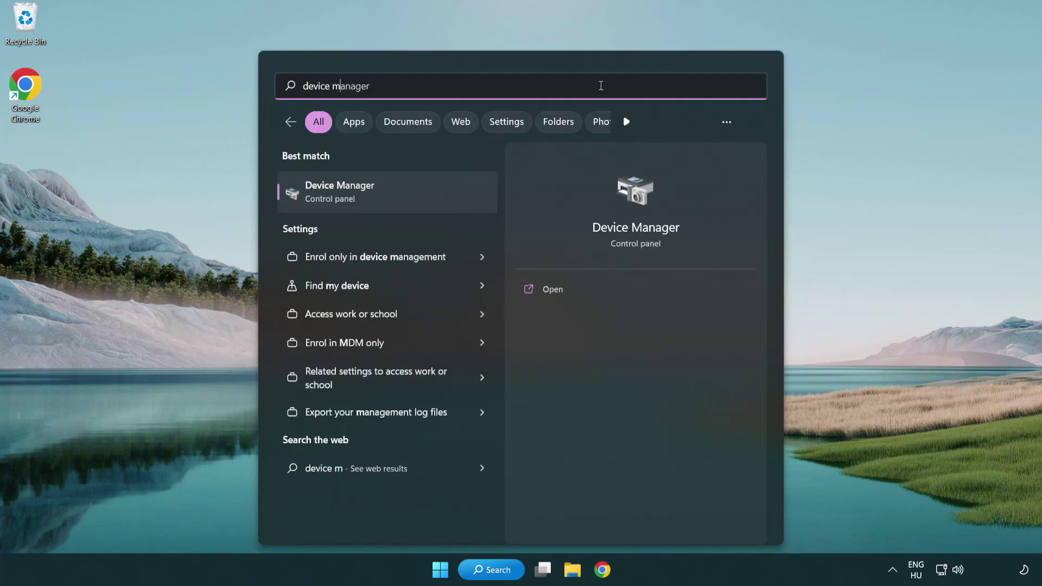
text(anager)
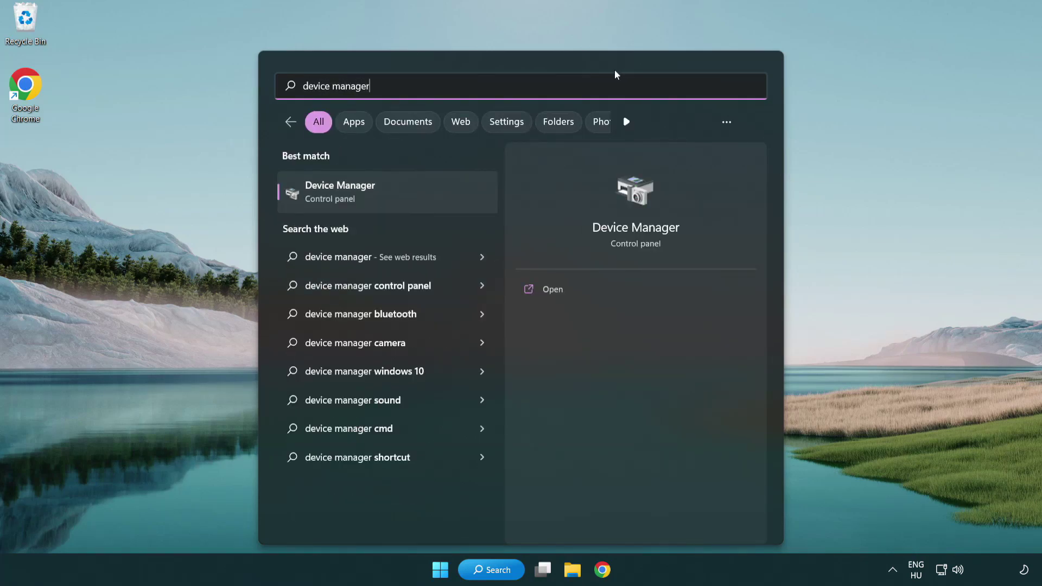
- Open Device Manager, centre its window, expand Display adapters and select VMware SVGA 3D
click(417, 197)
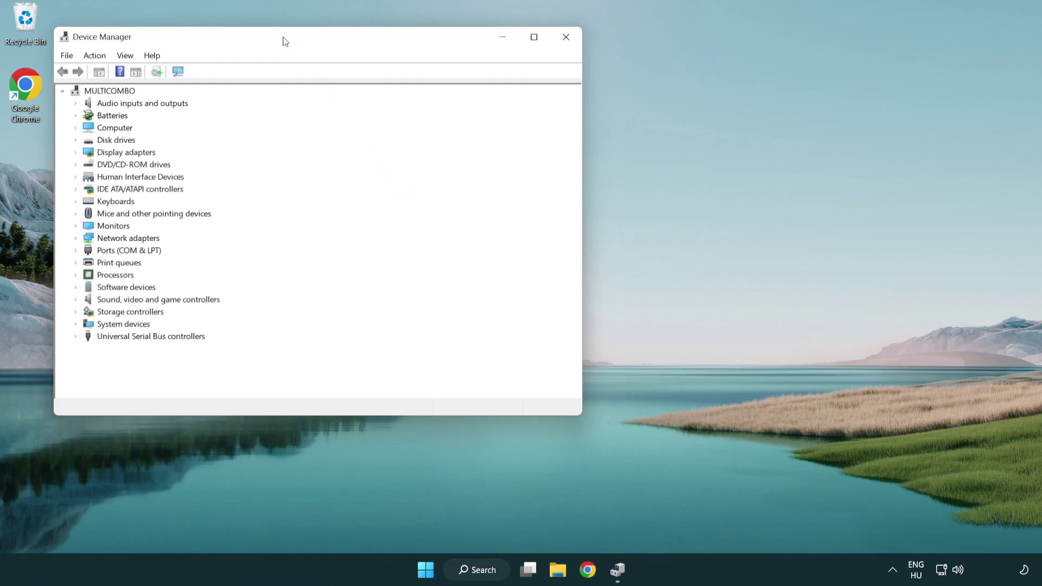
drag(283, 41, 456, 104)
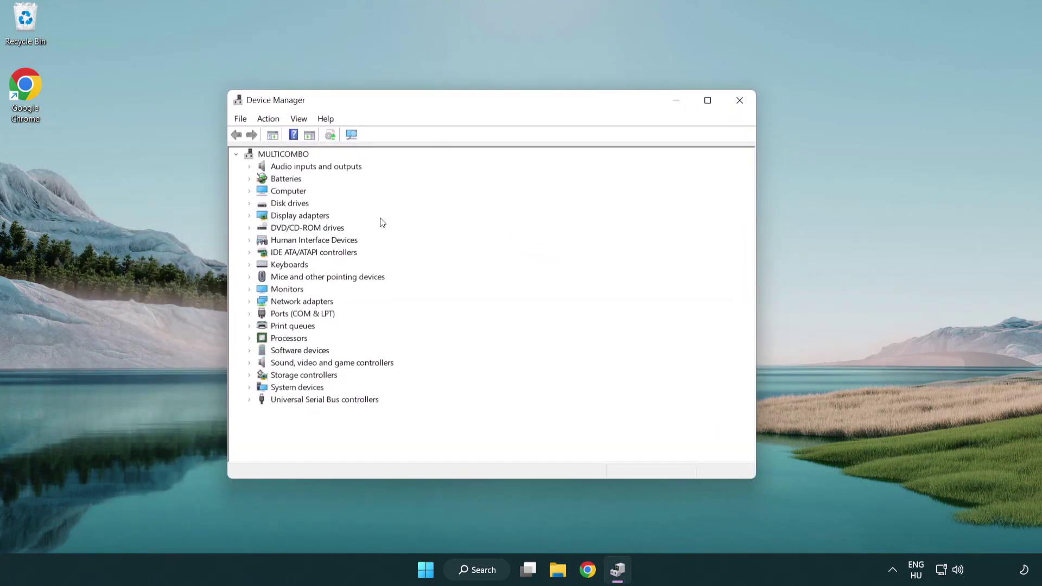
click(285, 217)
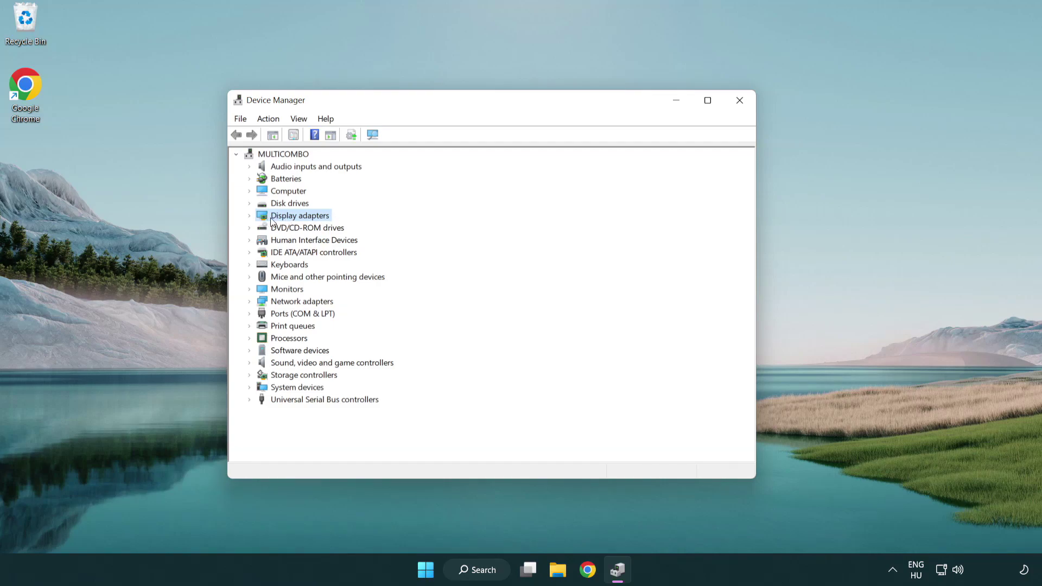
click(250, 217)
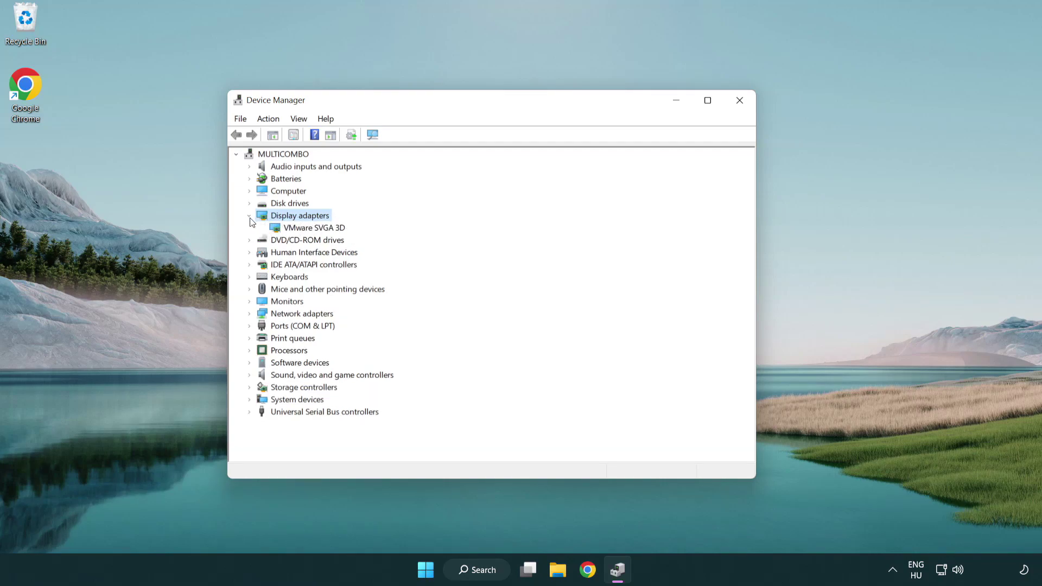
click(311, 229)
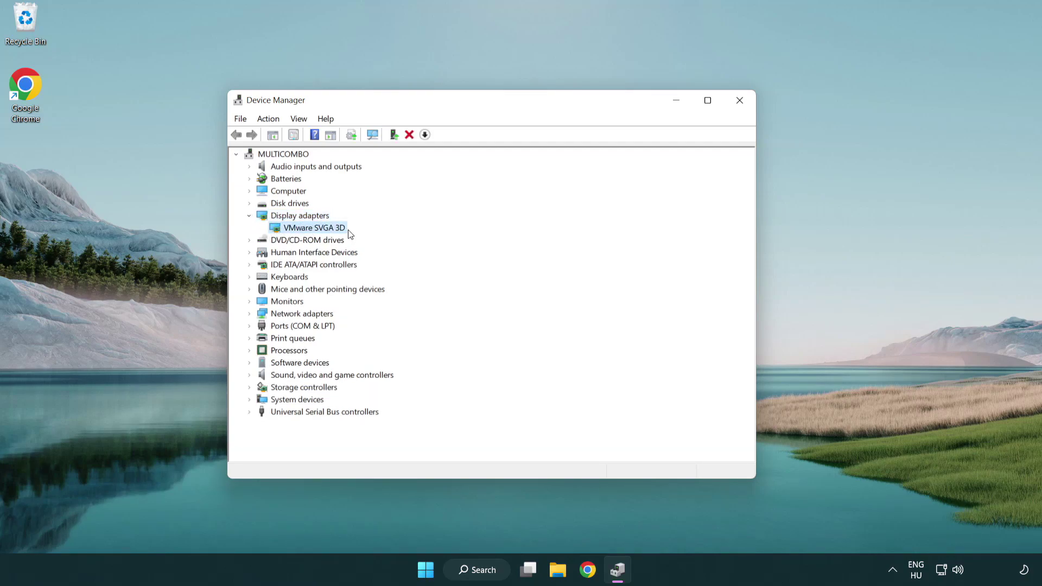
- Run an automatic driver update for VMware SVGA 3D; the best driver is already installed
right_click(310, 231)
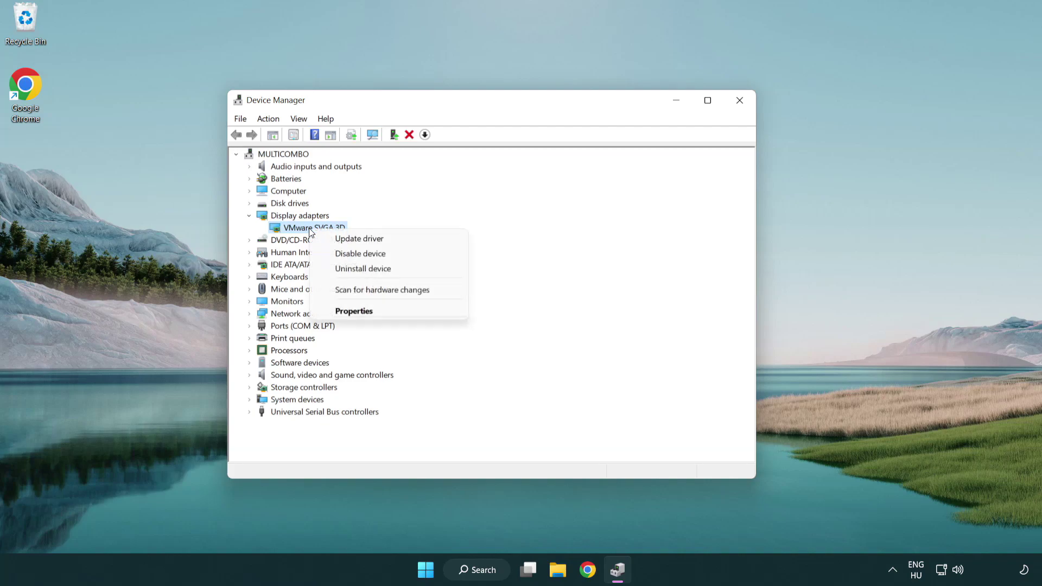
click(410, 239)
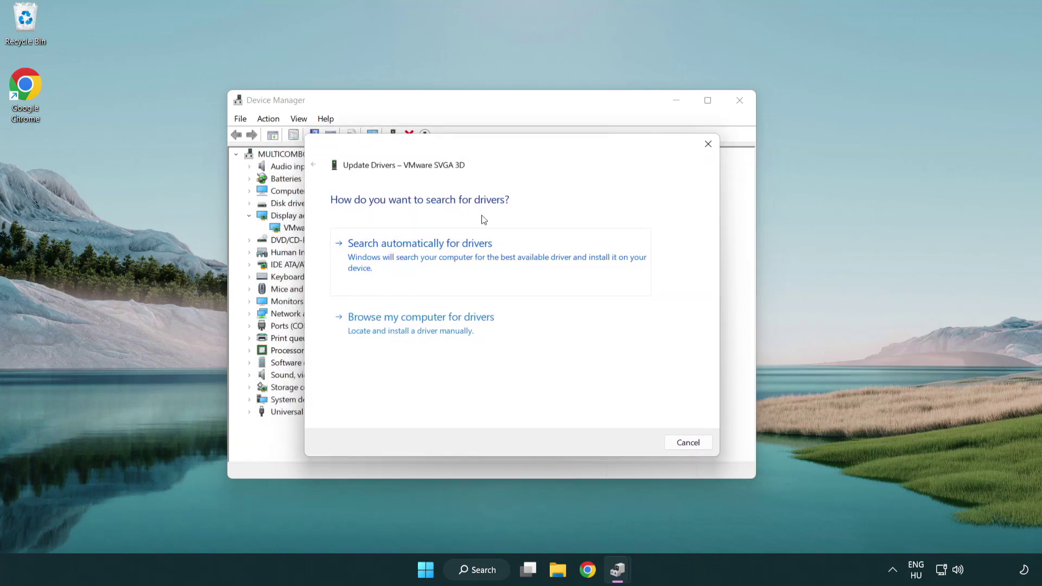
click(459, 257)
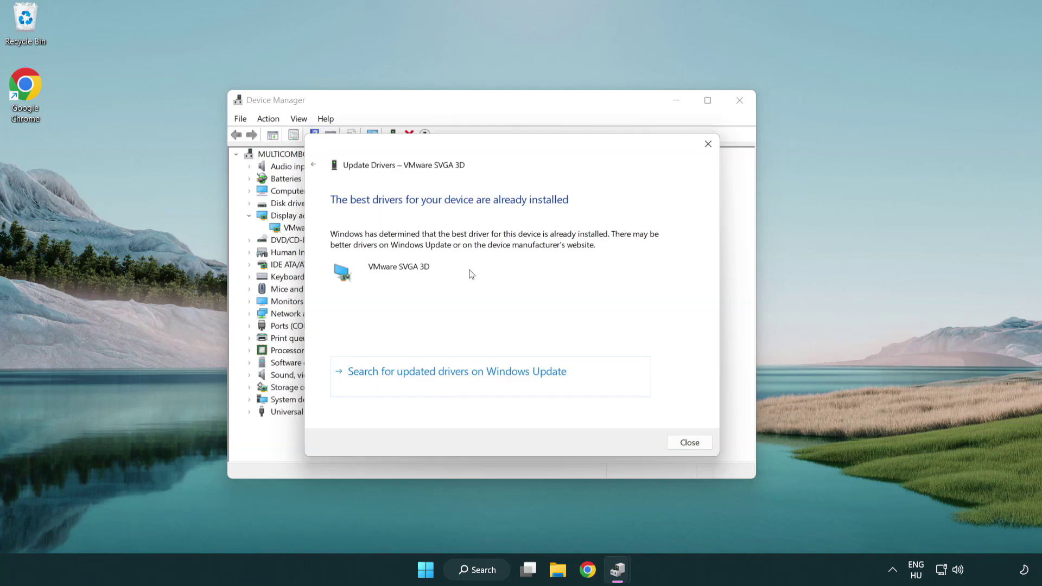
click(691, 445)
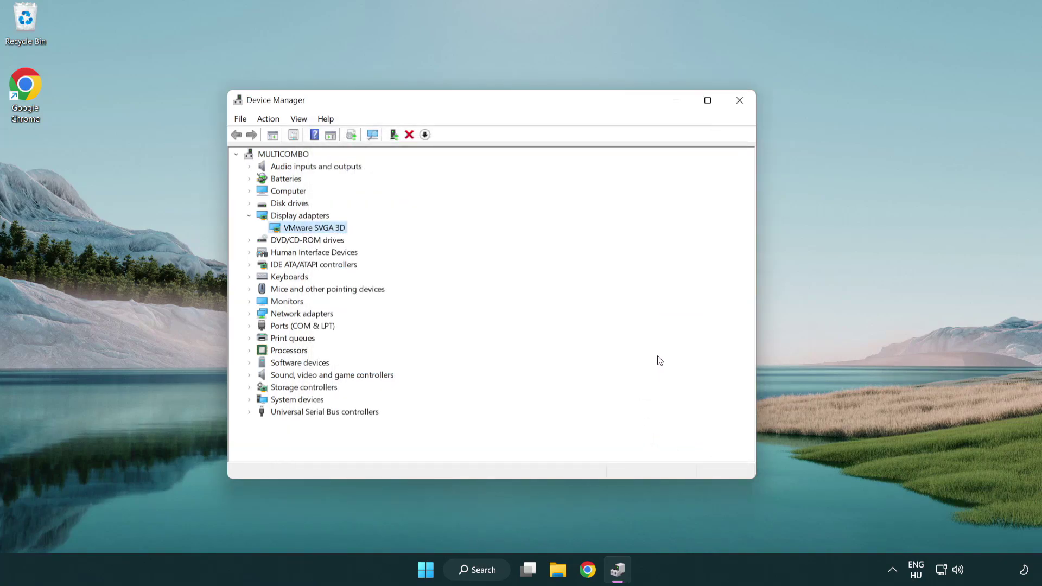
- Close Device Manager and run a Windows Update check from Settings, searched as 'update'
click(740, 101)
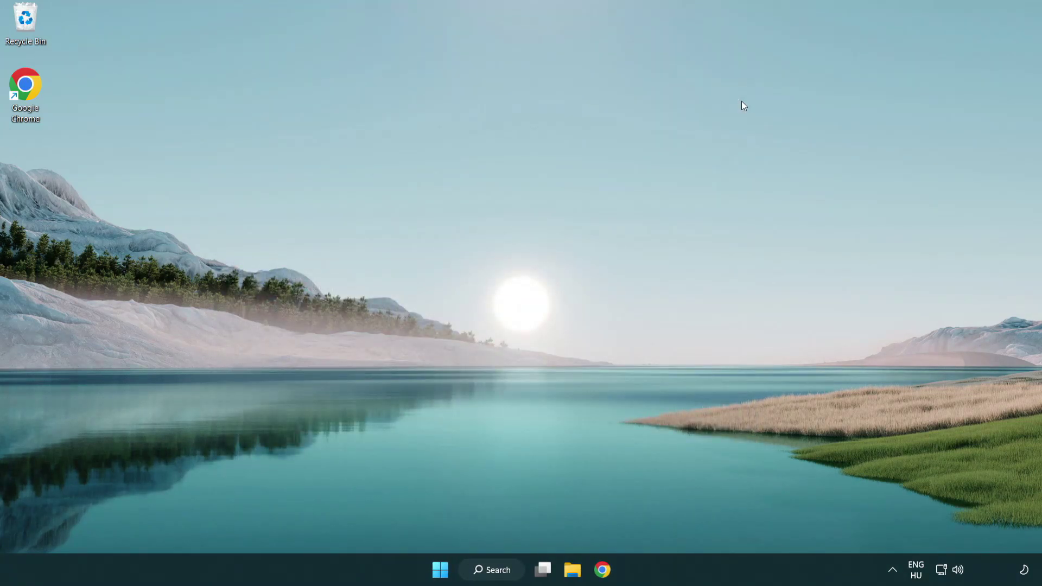
click(500, 567)
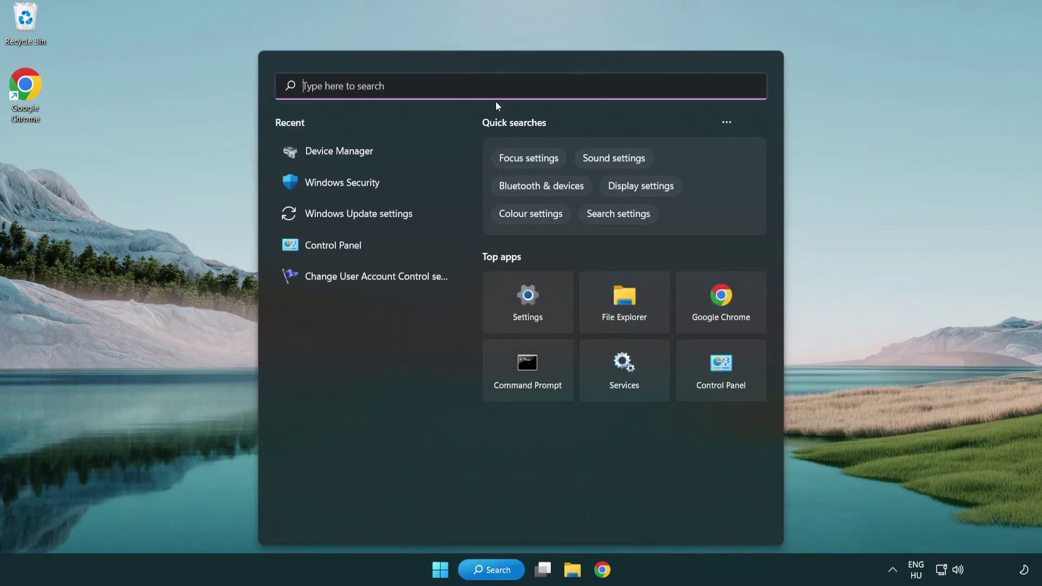
text(u)
text(pdate)
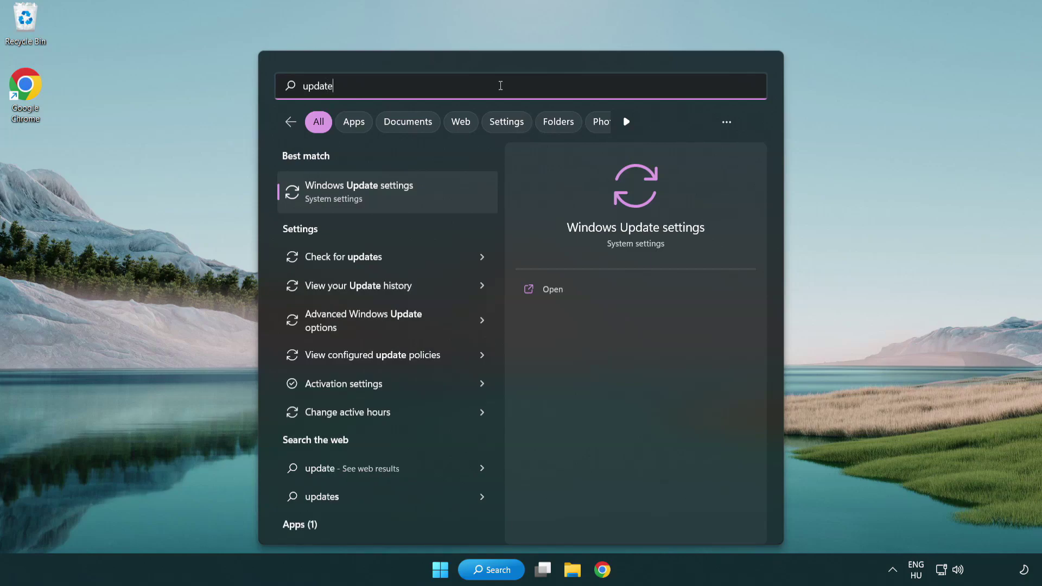
click(407, 200)
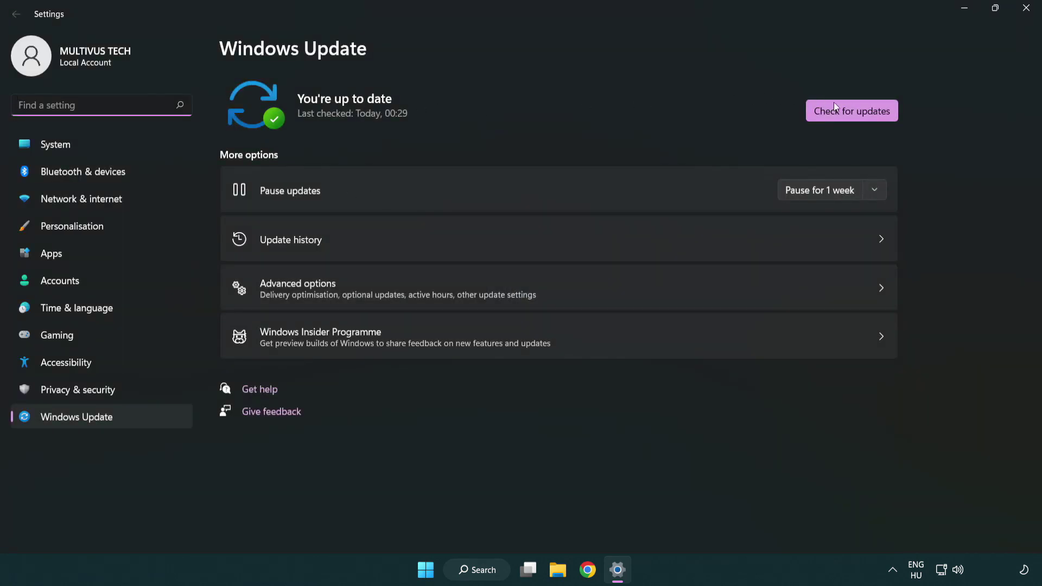
click(873, 116)
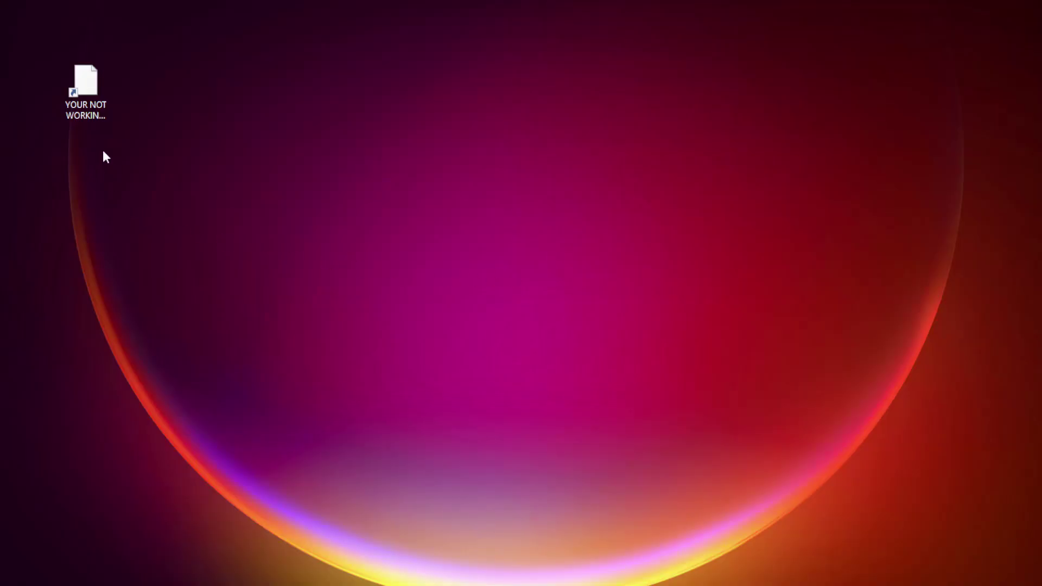
- Open Properties for the YOUR NOT WORKING APP desktop shortcut and centre the dialog
click(68, 112)
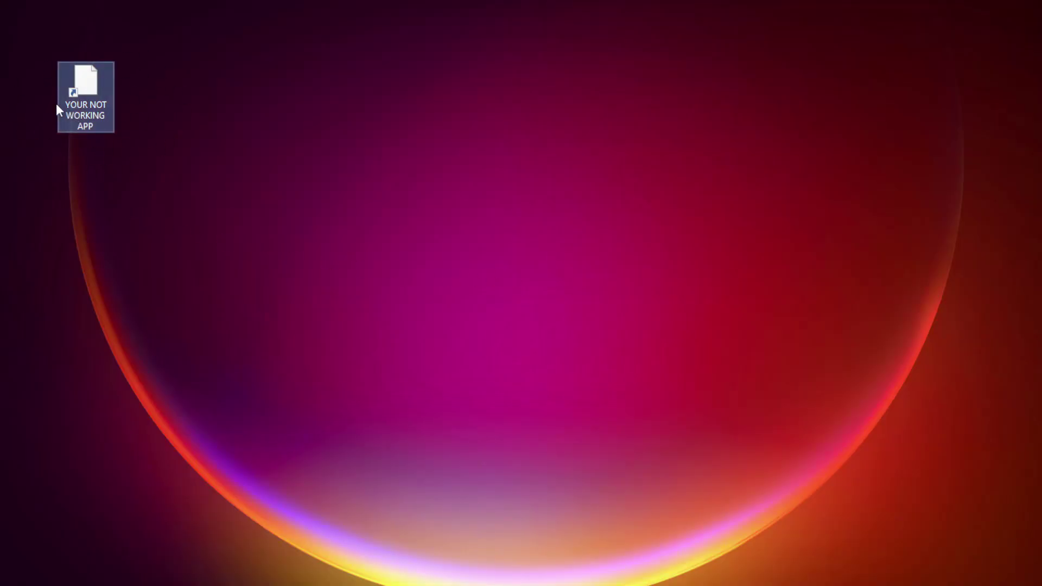
right_click(85, 79)
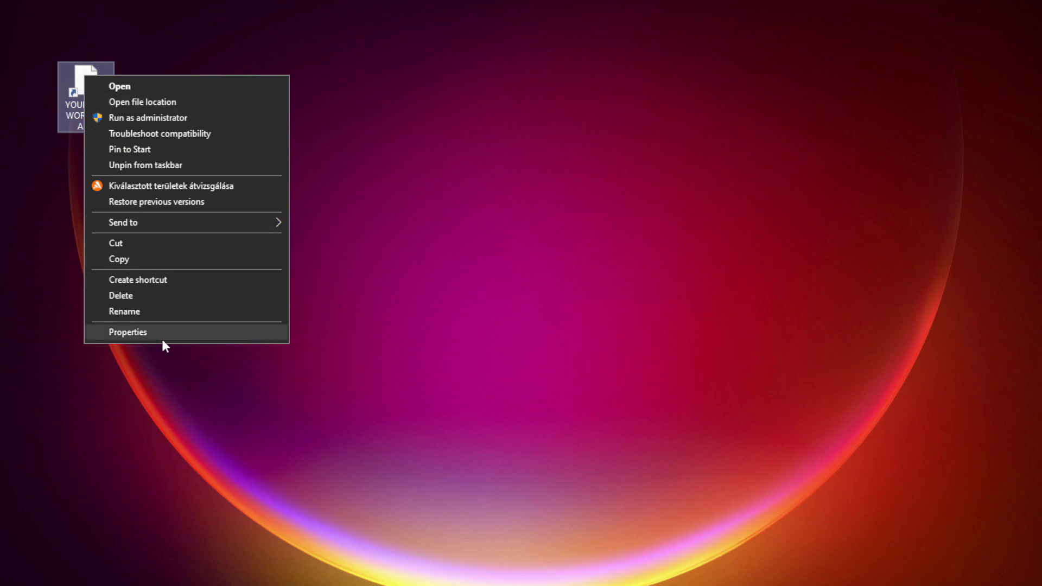
click(210, 334)
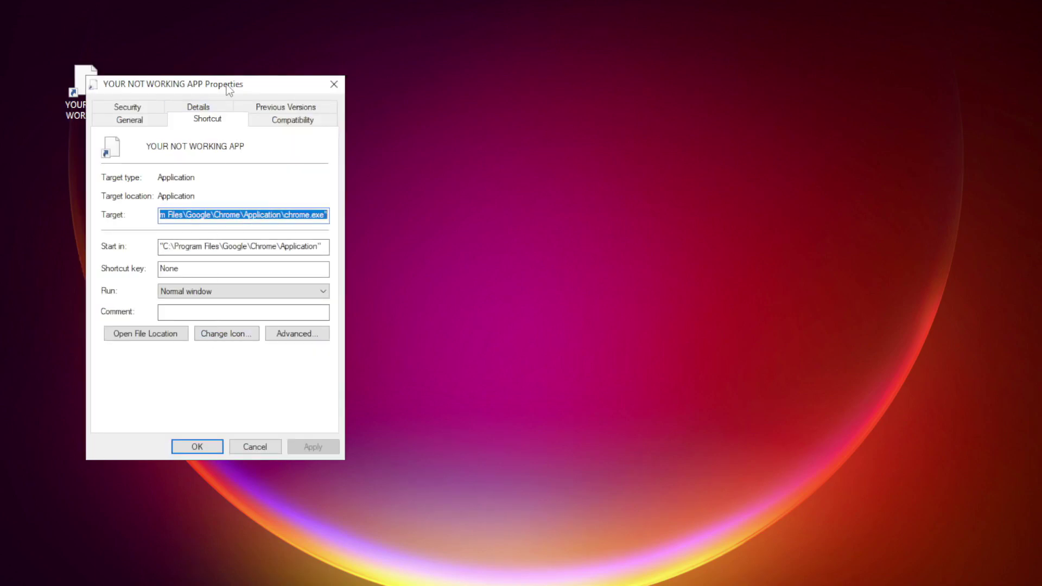
mouse_move(230, 79)
mouse_down()
mouse_move(484, 79)
mouse_move(526, 117)
mouse_up()
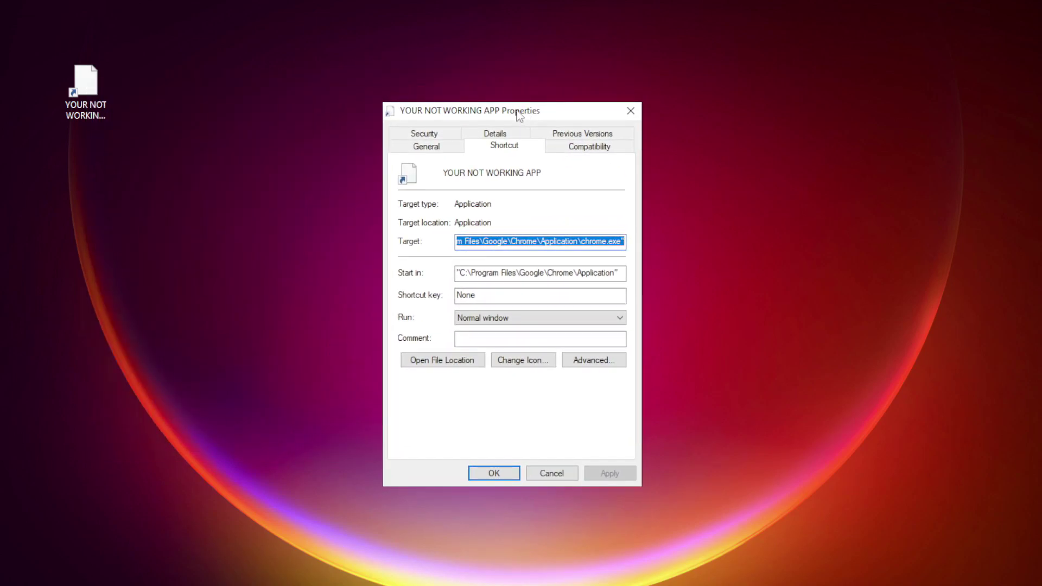
- Give the shortcut Windows 8 compatibility mode and run-as-administrator, then apply and close
click(610, 149)
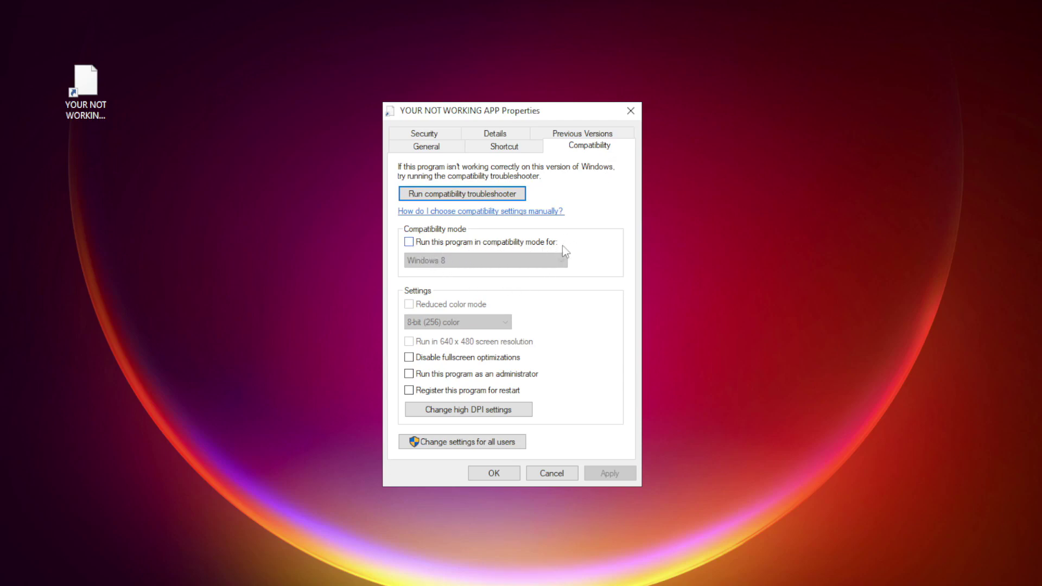
click(427, 244)
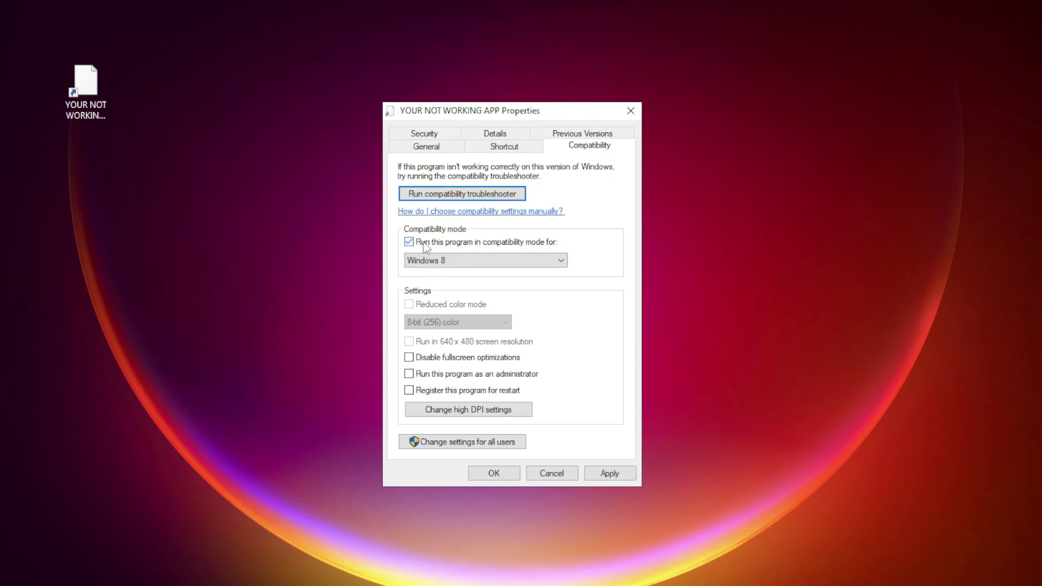
click(464, 261)
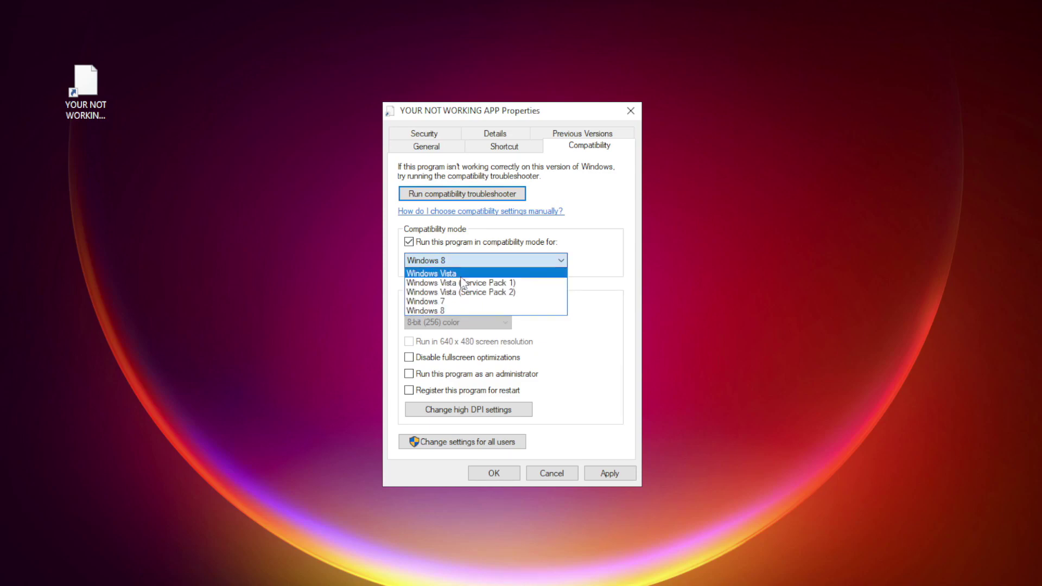
click(455, 309)
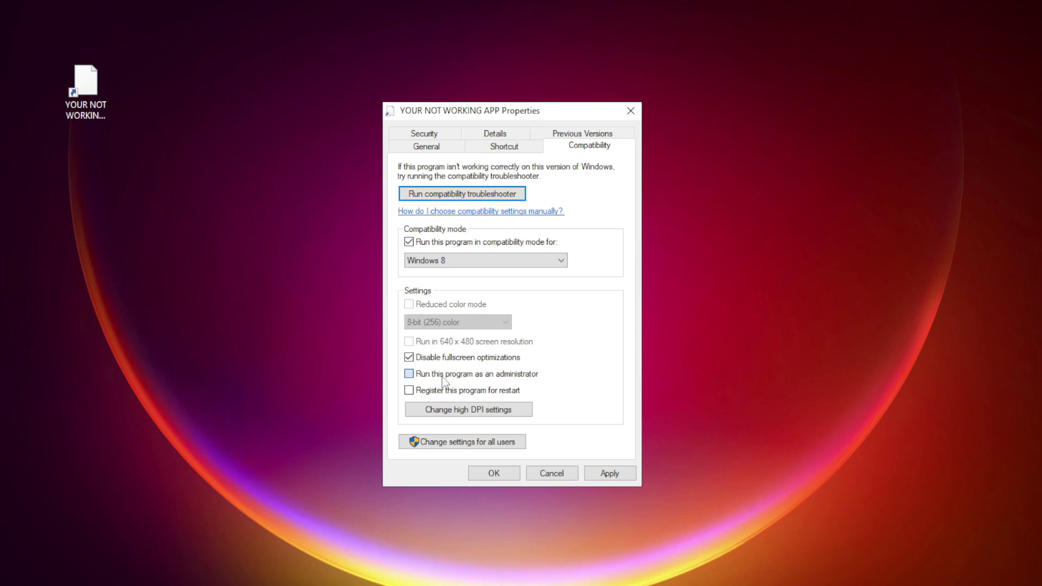
click(422, 375)
click(619, 477)
click(495, 474)
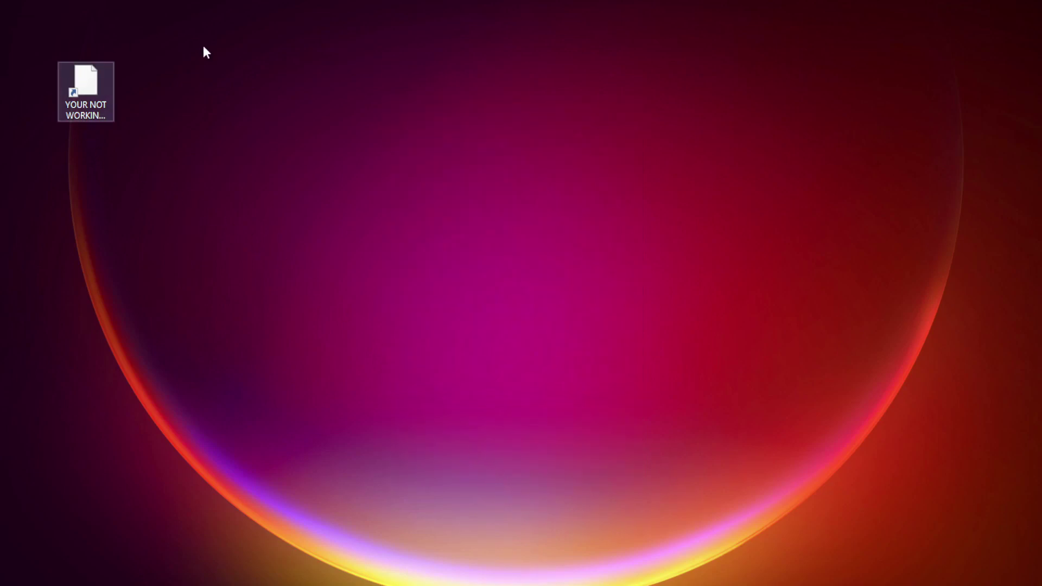
- Launch the app shortcut as a test, then open Task Manager from the Start button menu
double_click(80, 94)
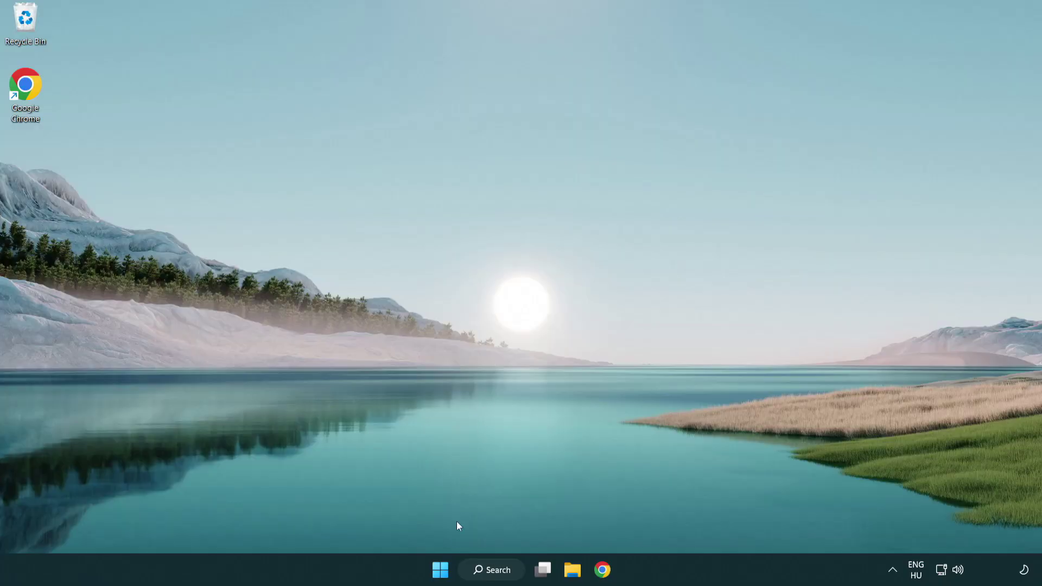
right_click(441, 575)
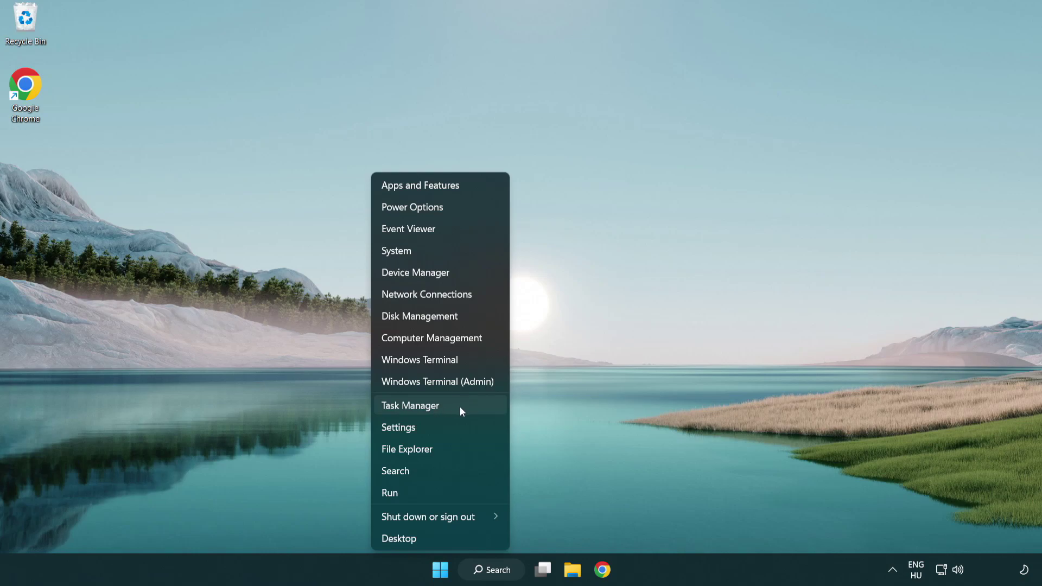
click(460, 411)
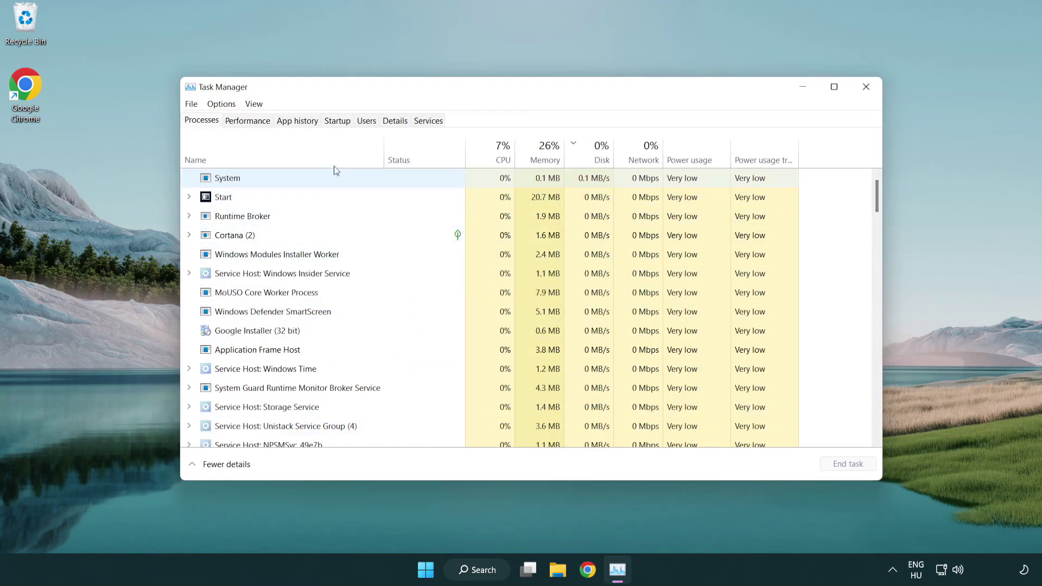
- Disable Terminal, Phone Link, Cortana and Windows Security notifications on the Startup tab
click(341, 124)
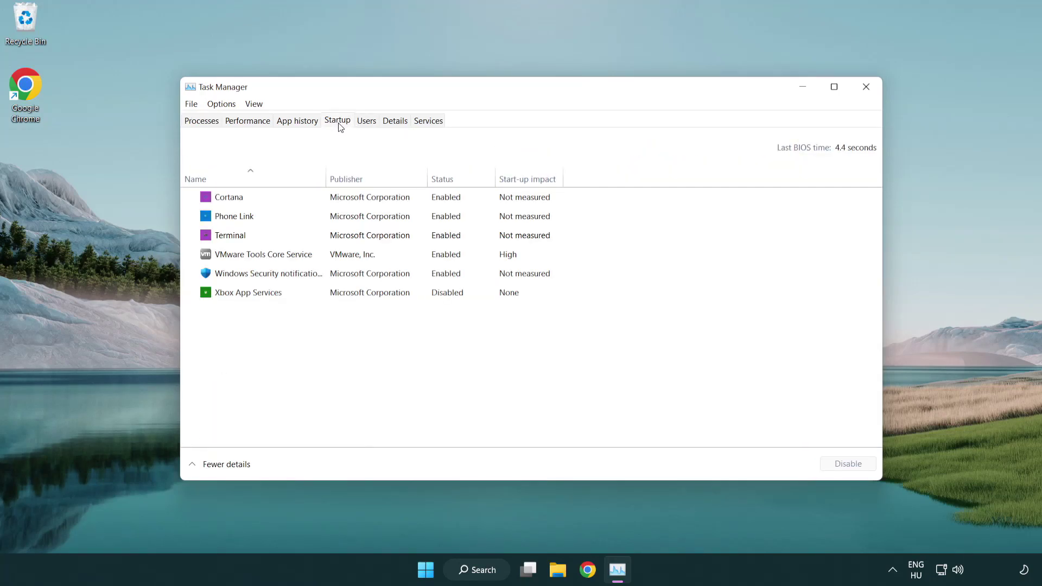
click(341, 236)
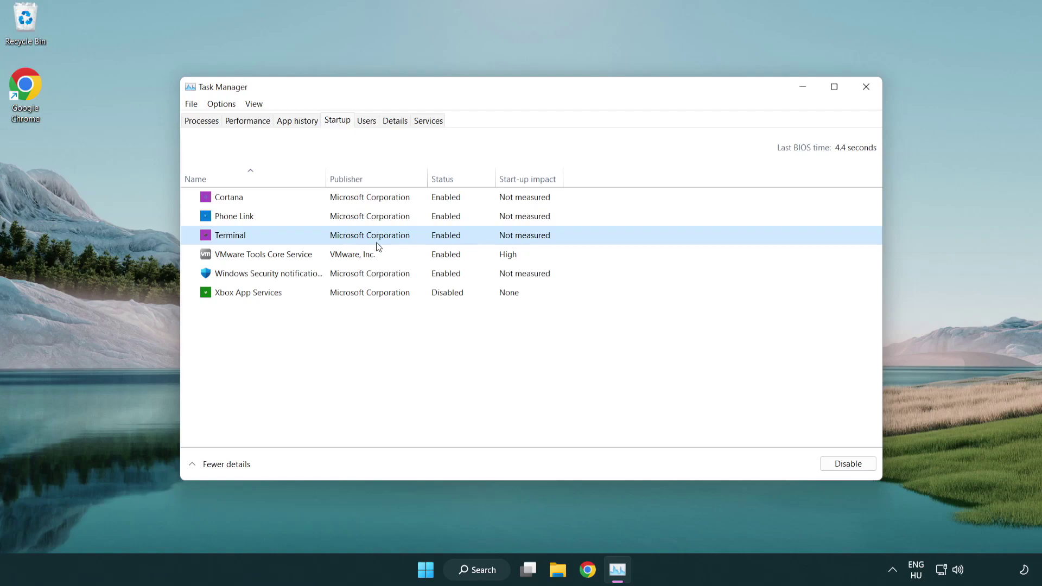
click(839, 464)
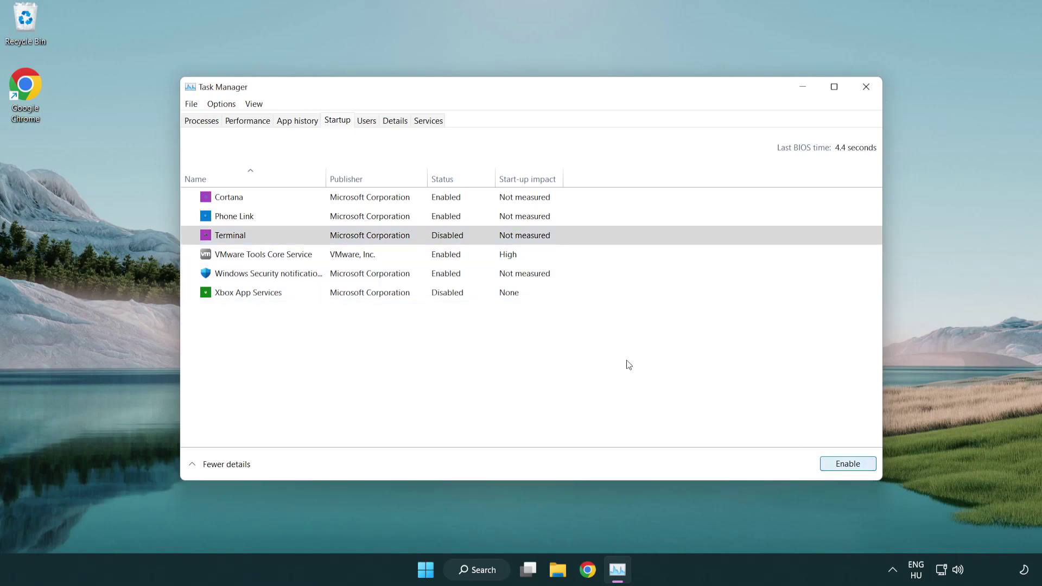
click(437, 218)
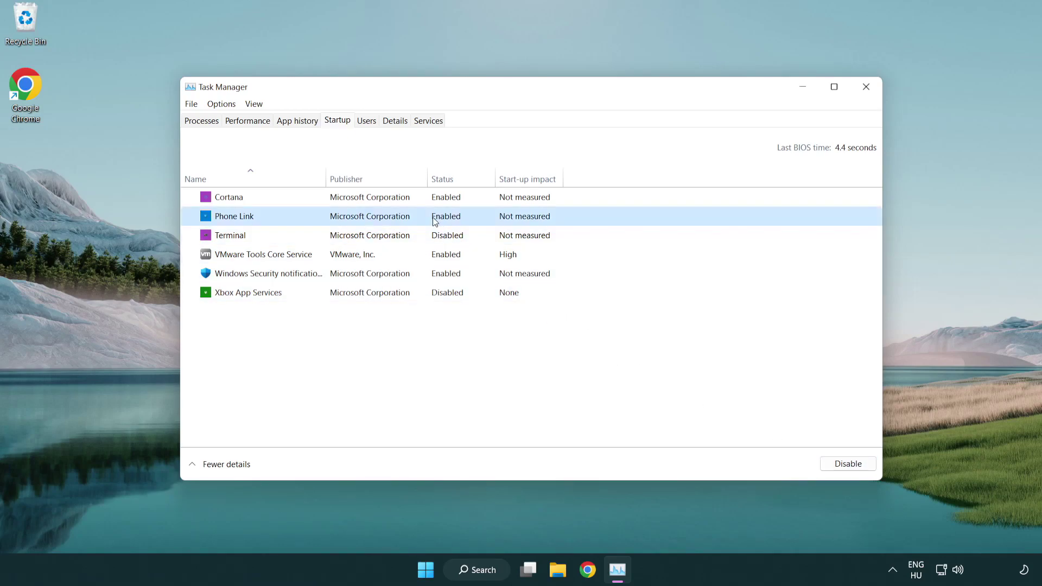
click(838, 462)
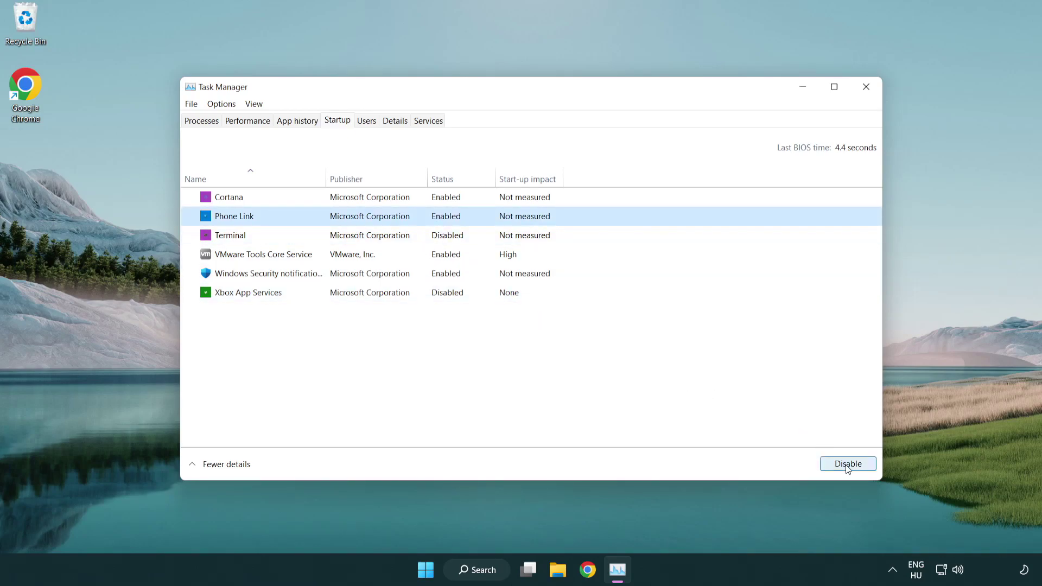
click(372, 203)
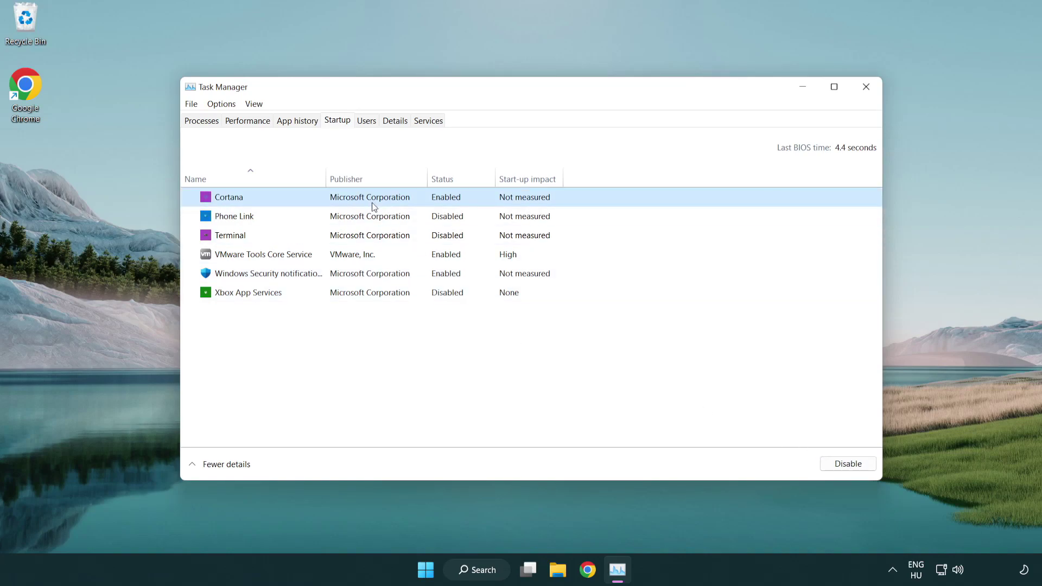
click(842, 463)
click(495, 279)
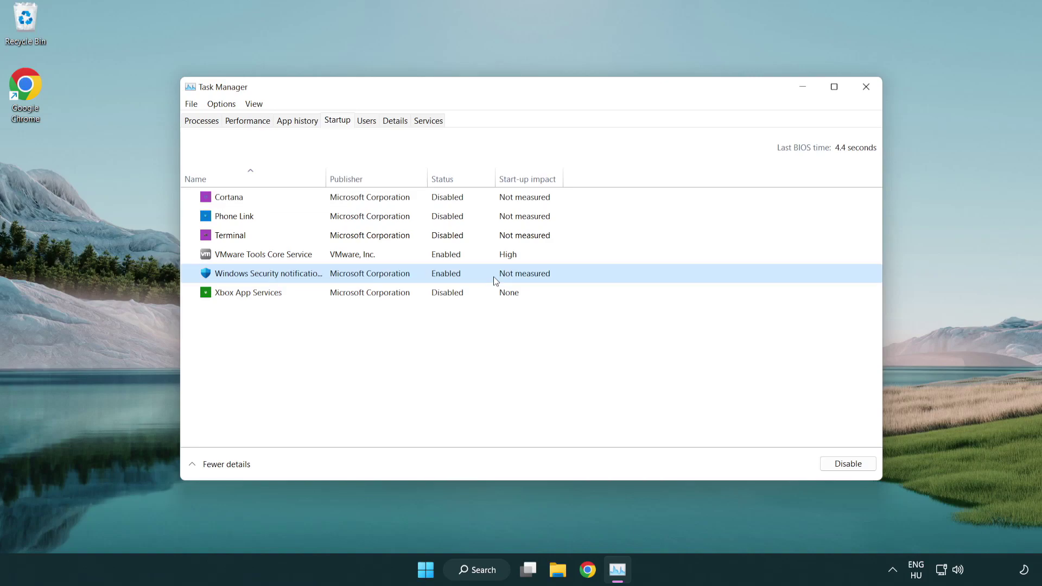
click(842, 465)
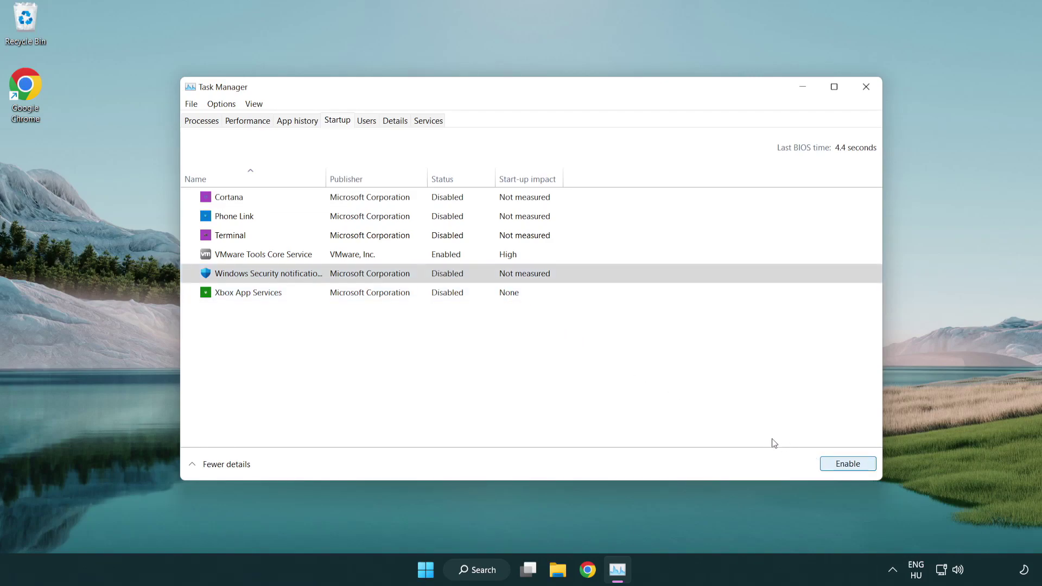
- Close Task Manager and open Windows Security by searching for 'security'
click(867, 88)
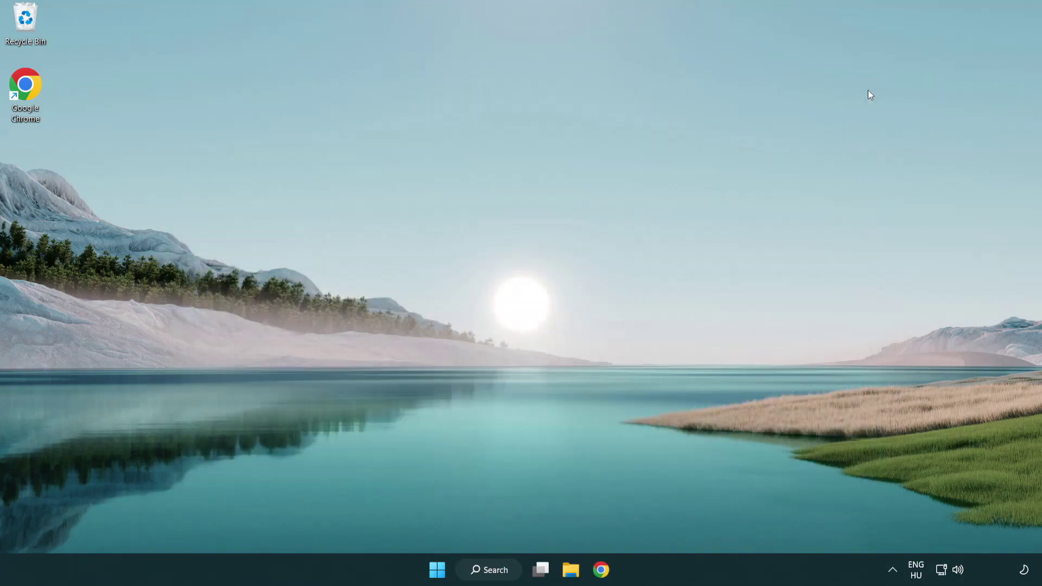
click(495, 570)
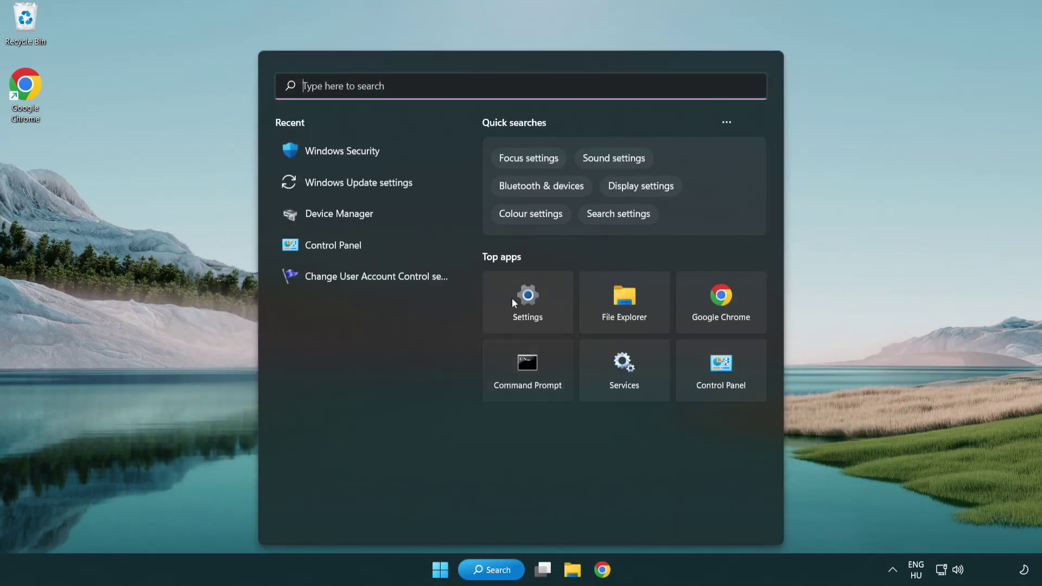
text(se)
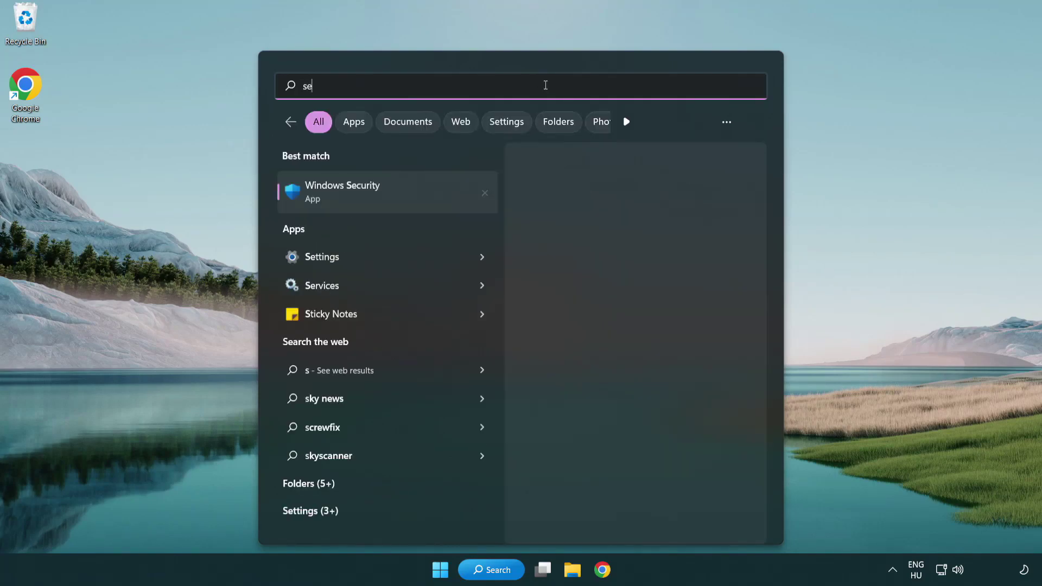
text(curi)
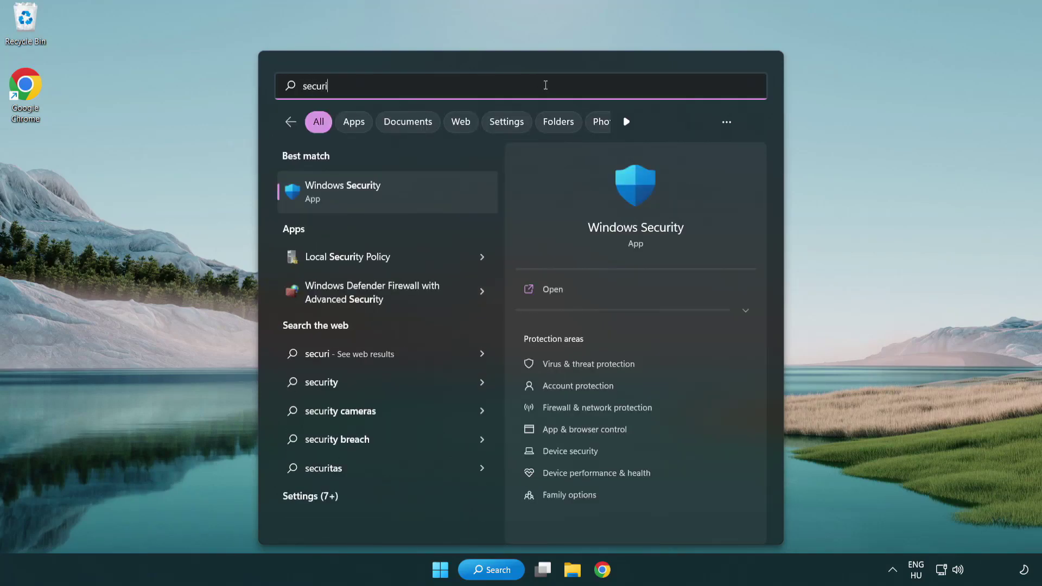
text(ty)
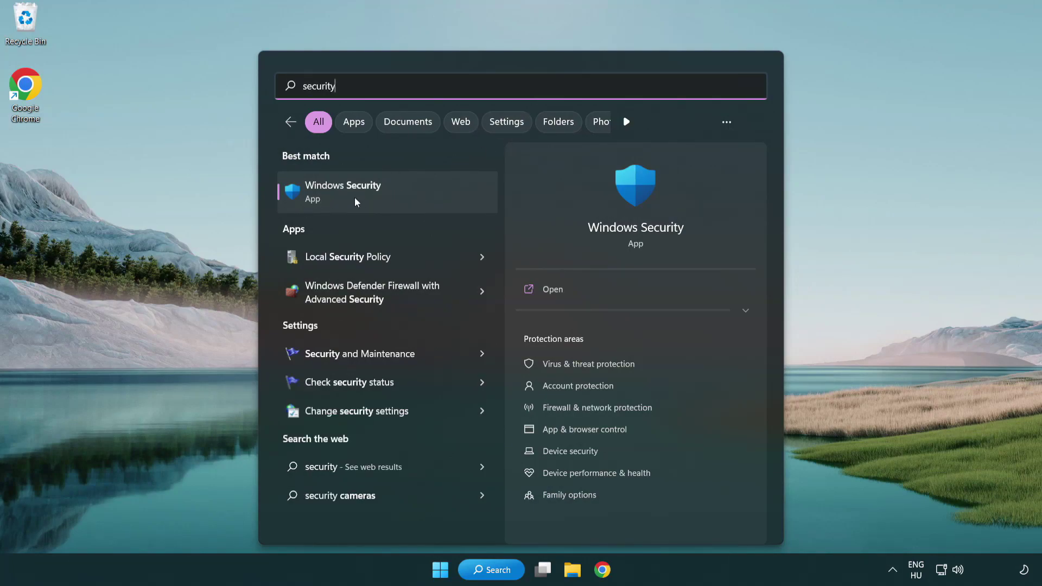
click(427, 199)
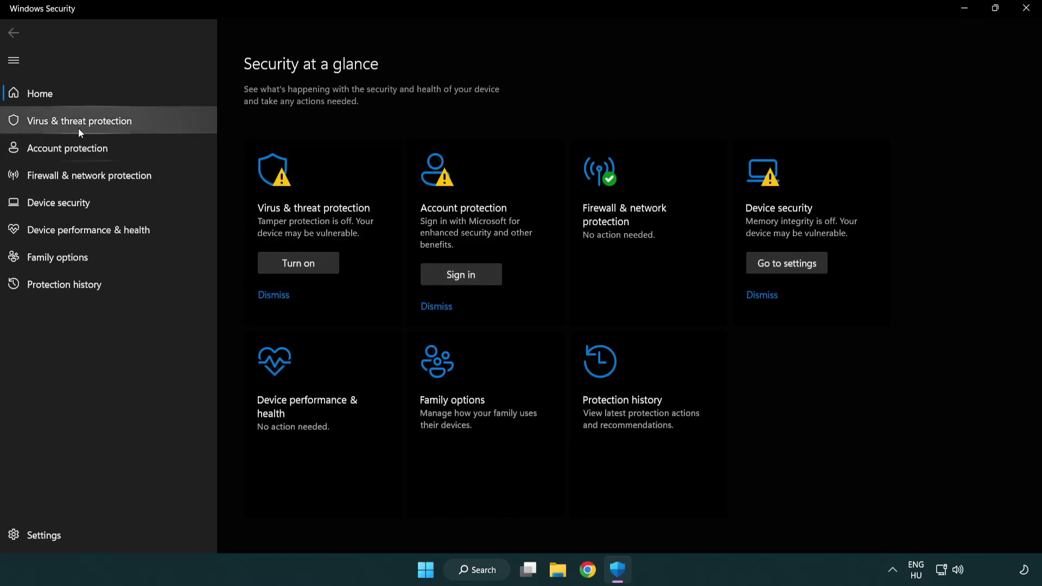
- Open Manage settings under Virus & threat protection and scroll down toward Exclusions
click(158, 119)
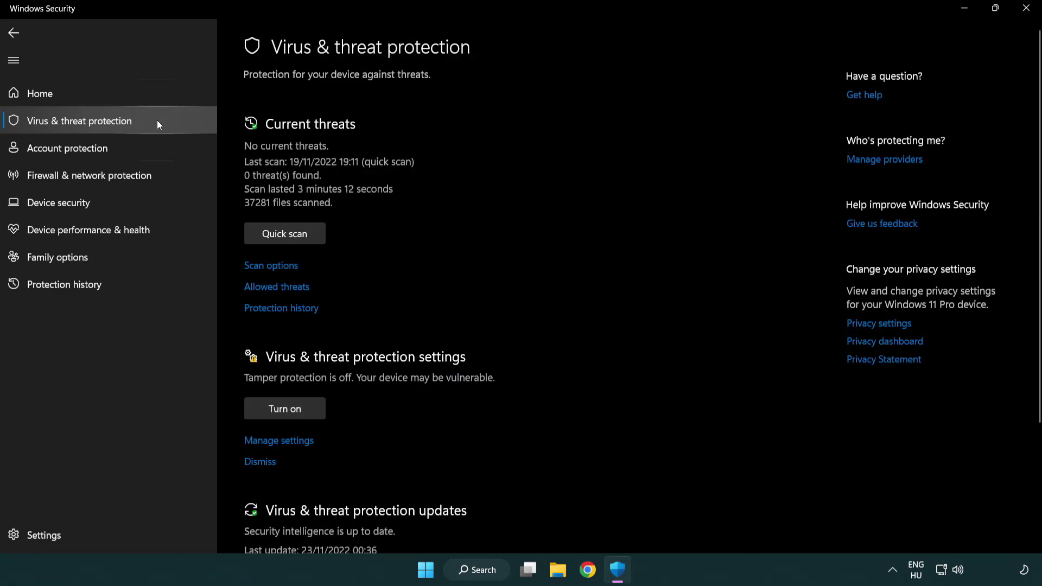
scroll(293, 244, down, 2)
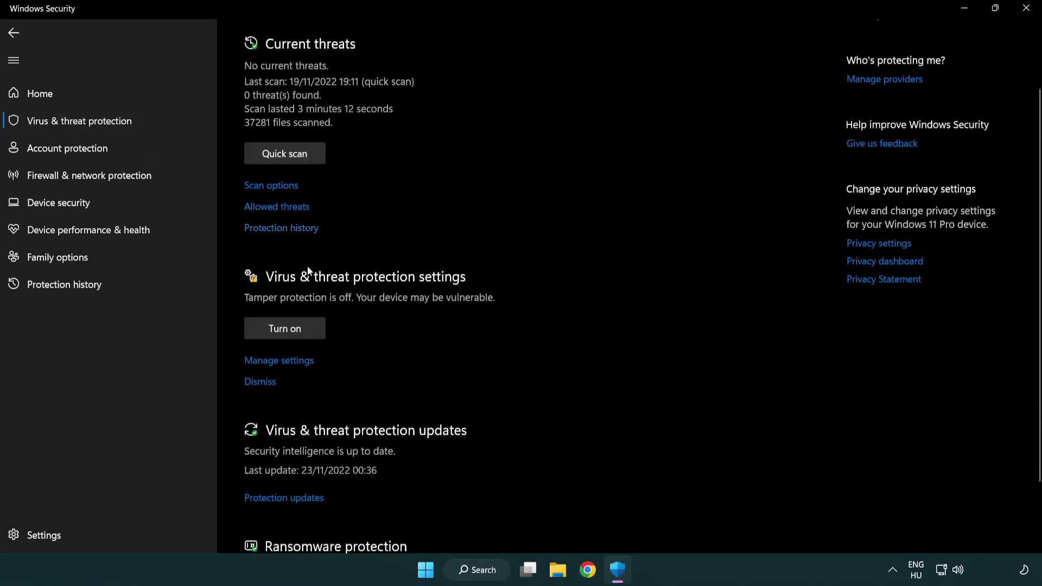
click(277, 362)
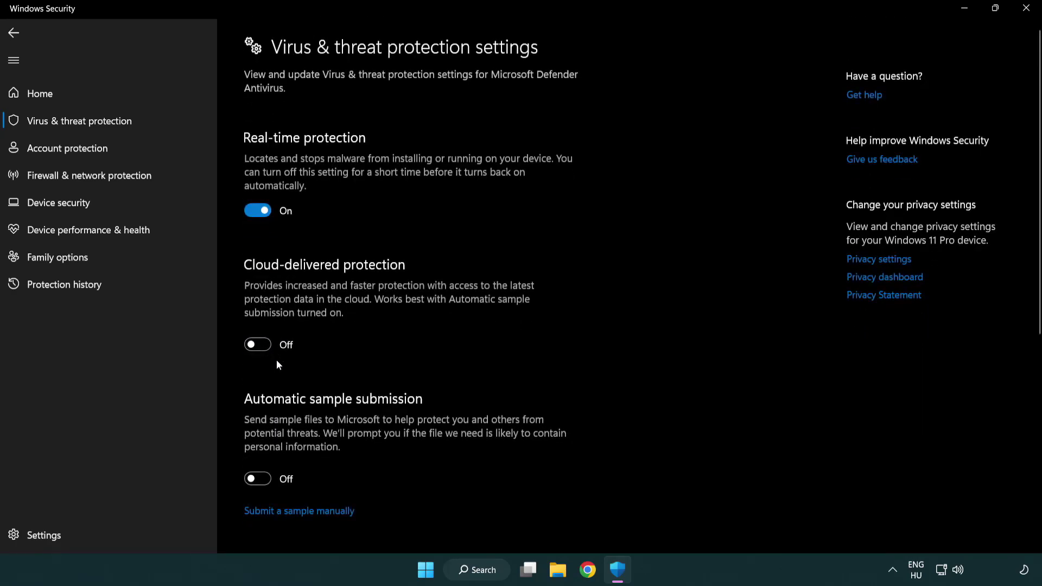
scroll(277, 362, down, 2)
scroll(277, 362, down, 2)
scroll(277, 362, down, 3)
scroll(278, 362, down, 3)
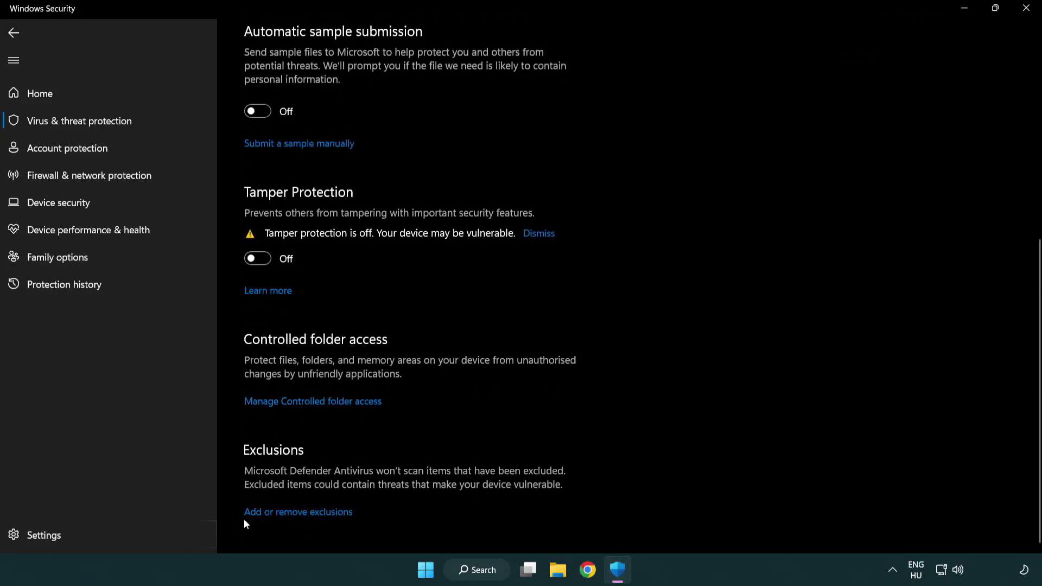
- Open the Defender exclusions list and bring up the exclusion type choices
click(302, 518)
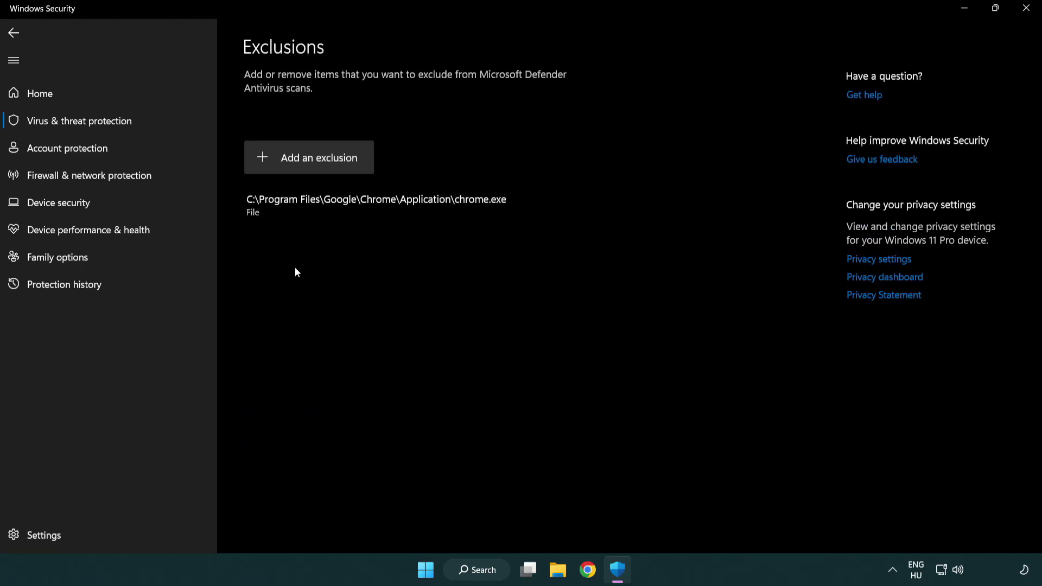
click(313, 163)
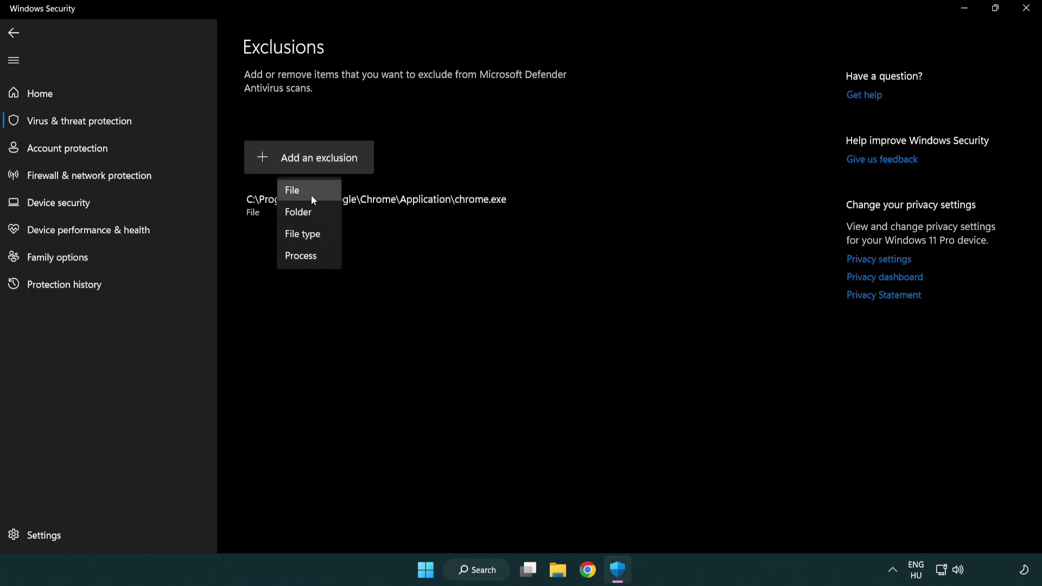
- Pick the NOT WORKING APP shortcut in C:\Program Files (x86)\NOT WORKING APP as a file exclusion
click(314, 191)
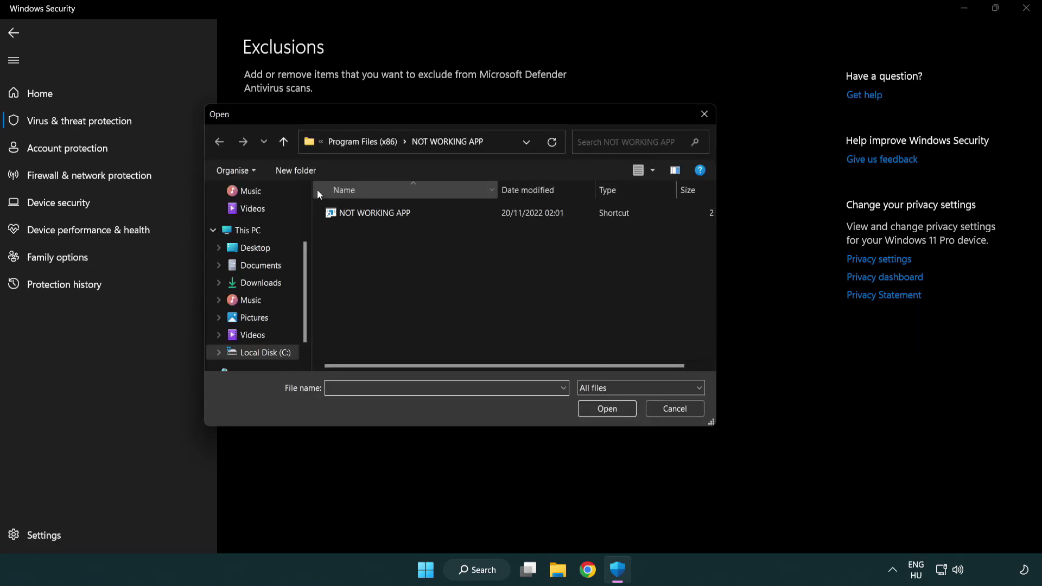
click(353, 145)
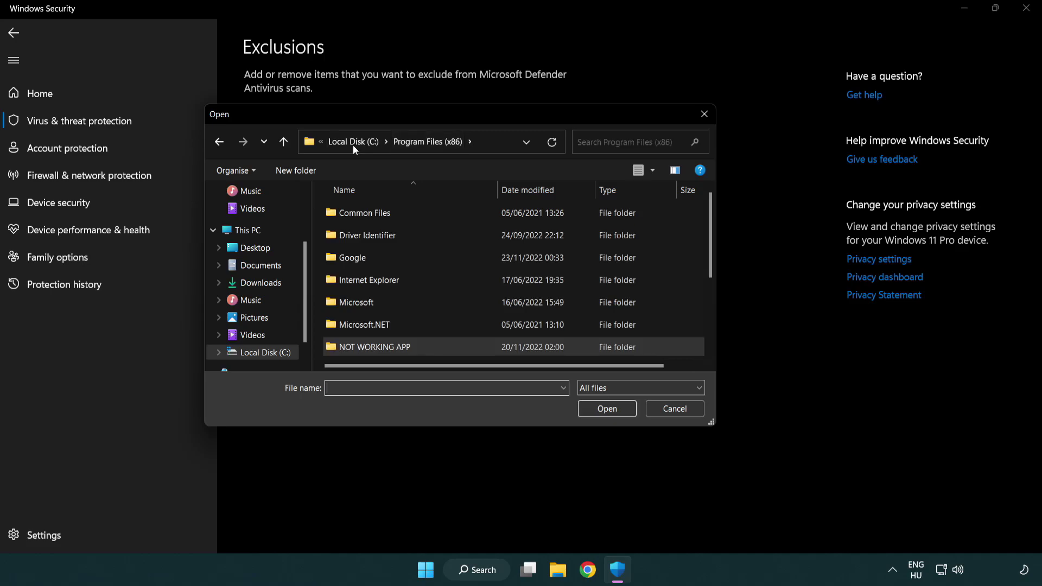
click(358, 142)
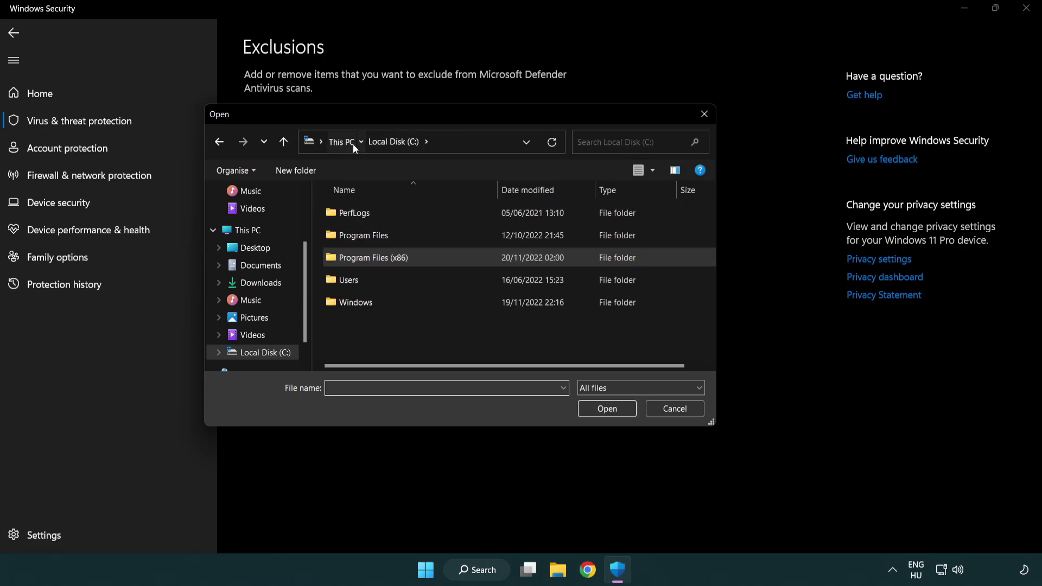
click(352, 143)
double_click(380, 361)
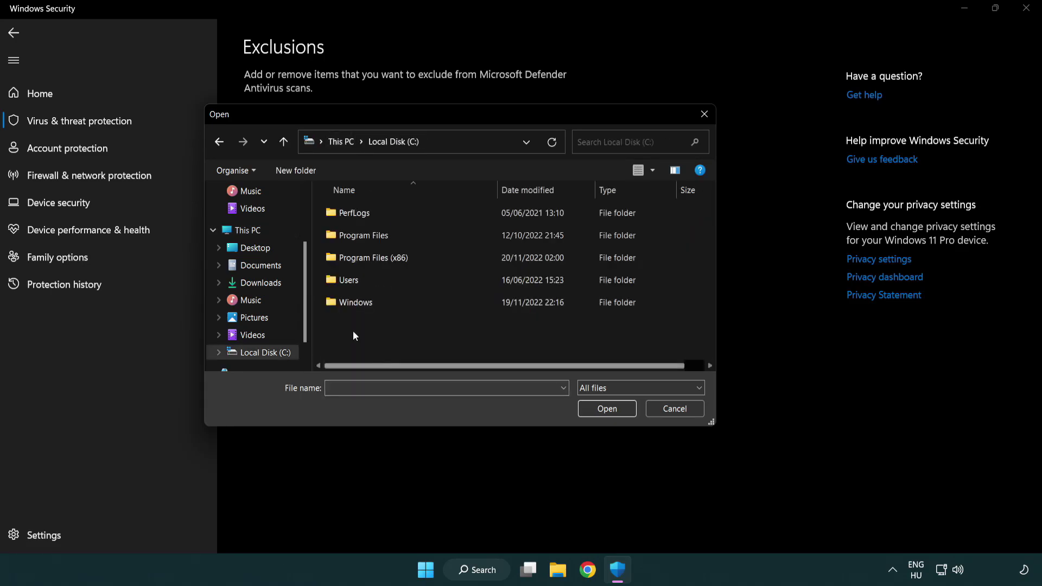
double_click(381, 256)
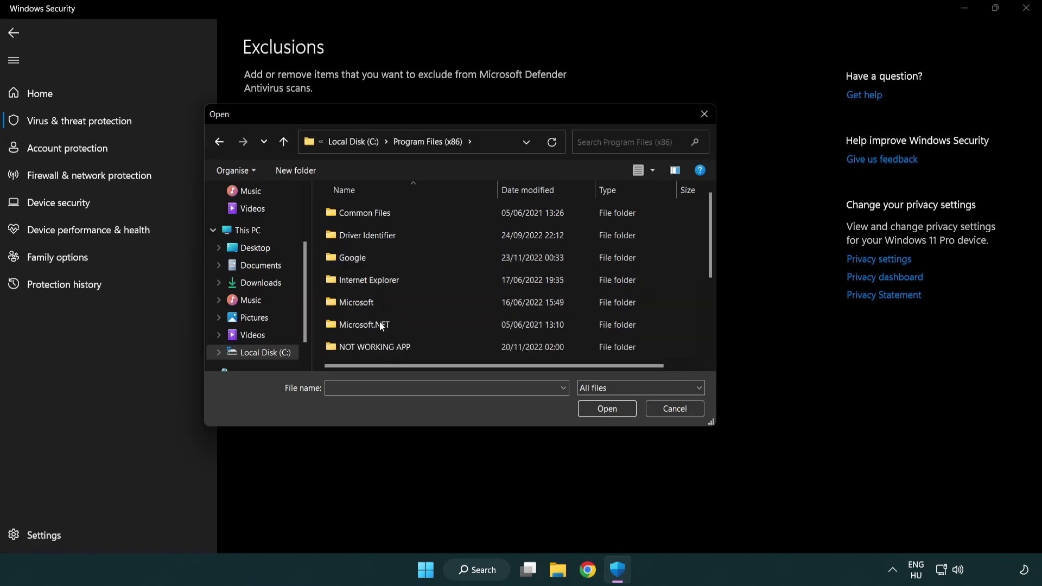
double_click(389, 349)
click(369, 214)
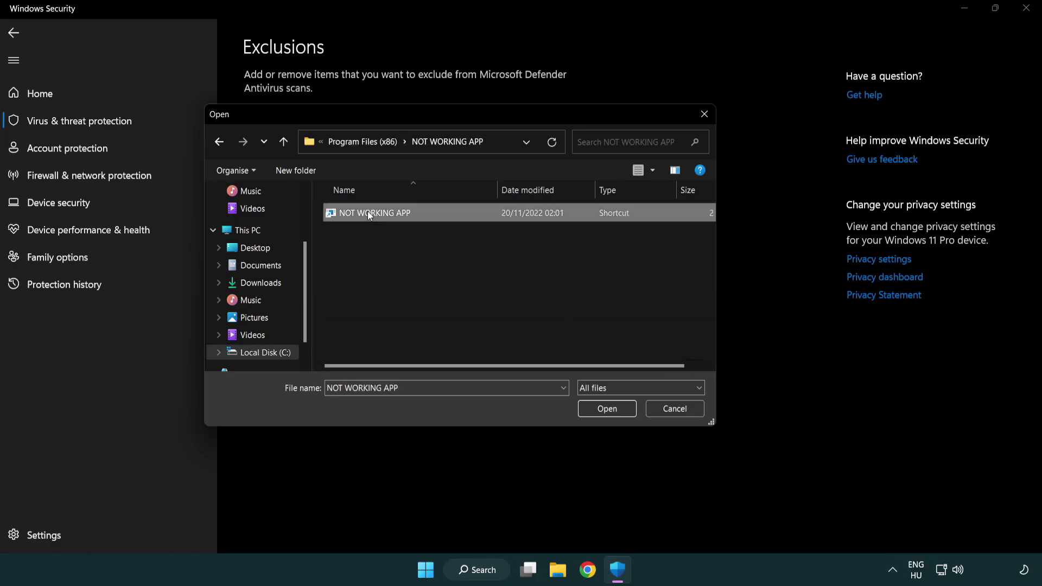
click(606, 414)
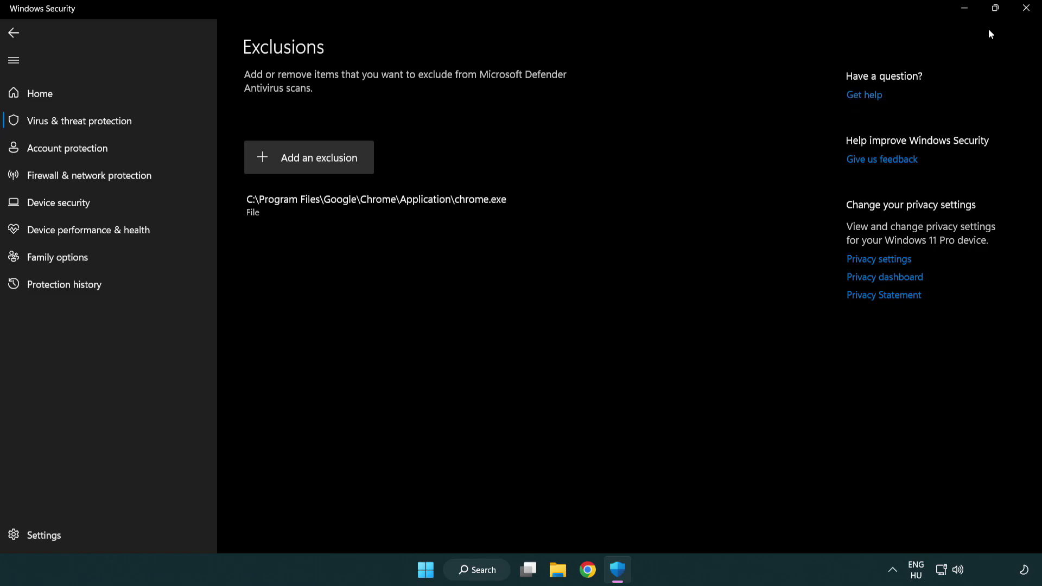
- Close Windows Security and show the Start menu's power options, including Restart
click(1026, 8)
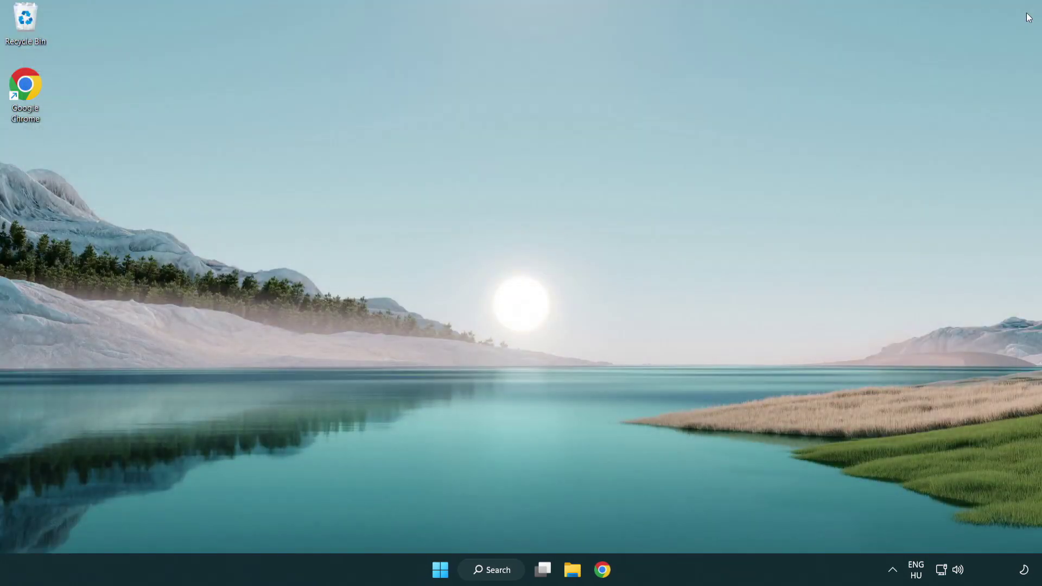
click(440, 570)
click(695, 521)
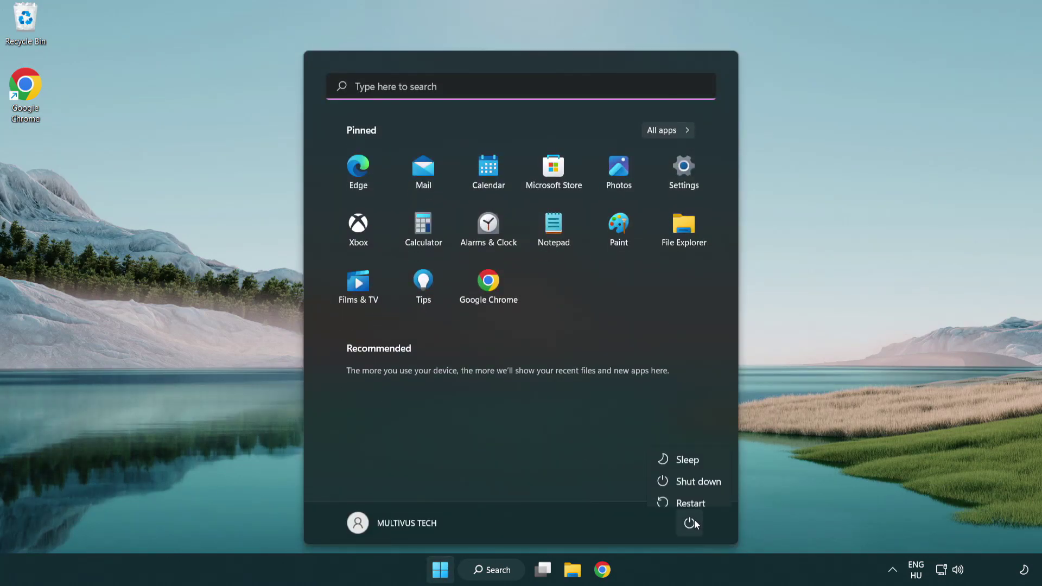